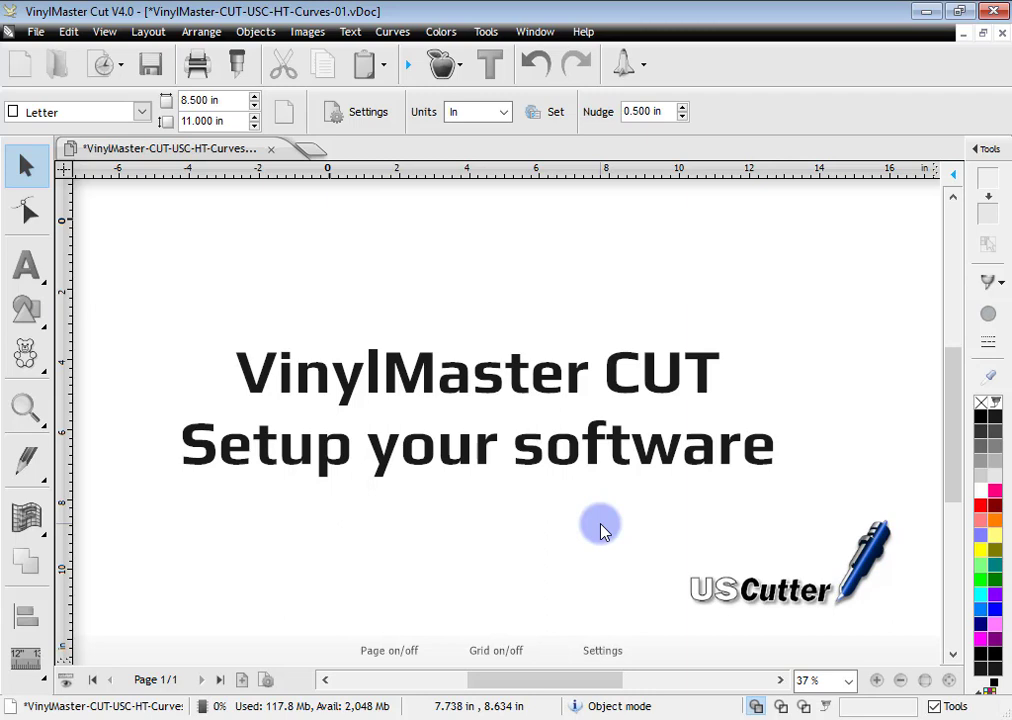
Open Help Topics and switch between the How To's and Tutorials pages in the tree
left_click(584, 32)
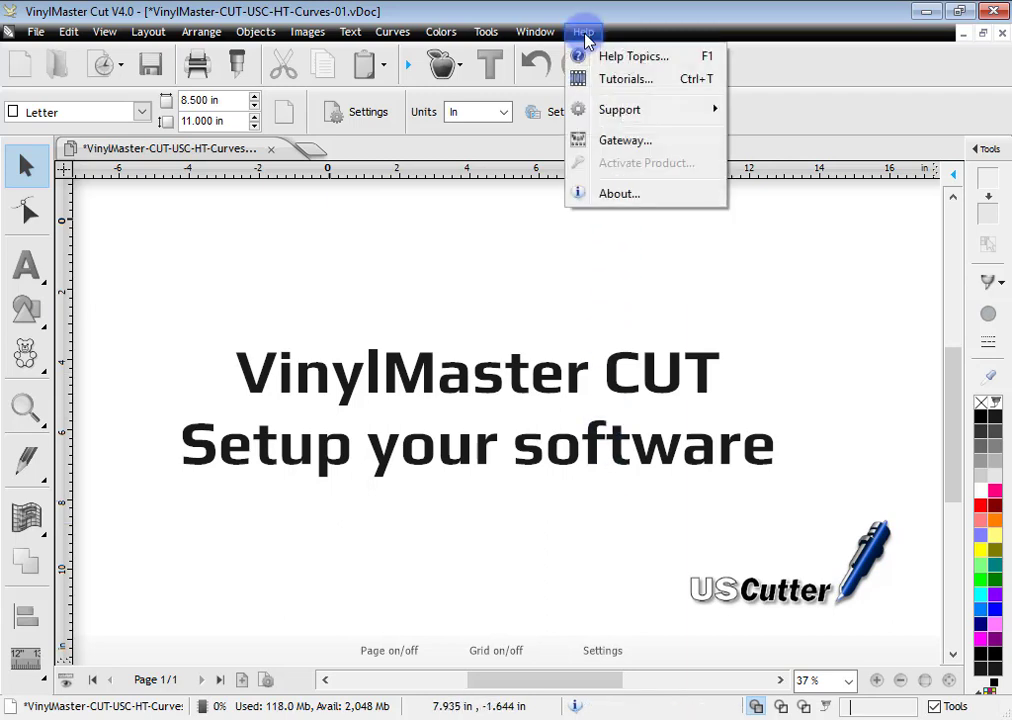
left_click(643, 60)
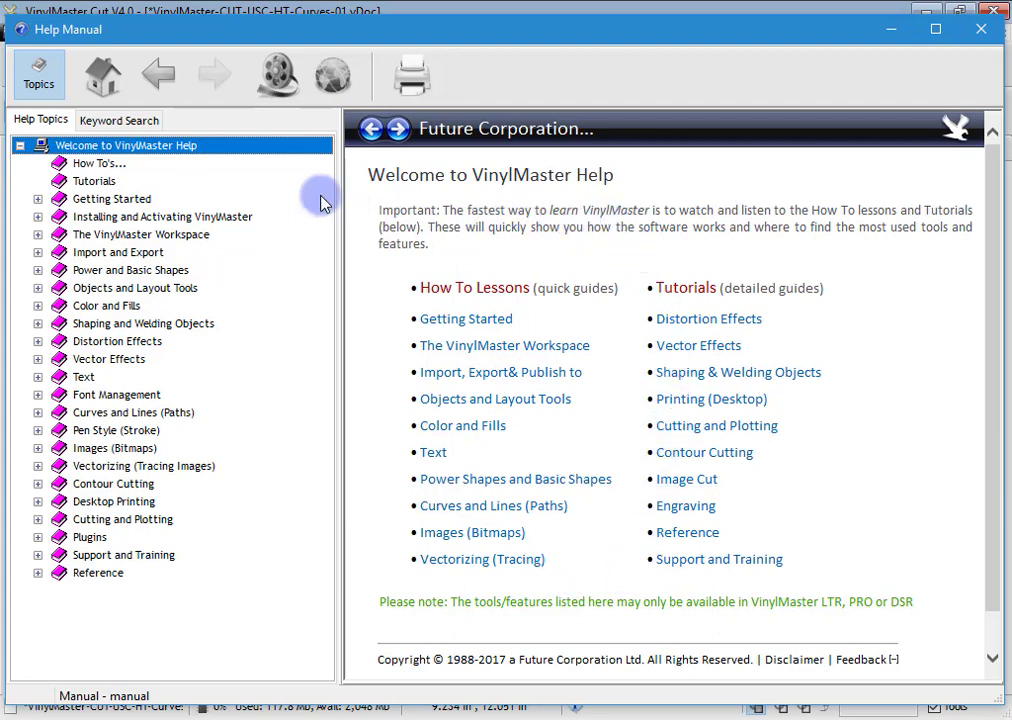
left_click(112, 164)
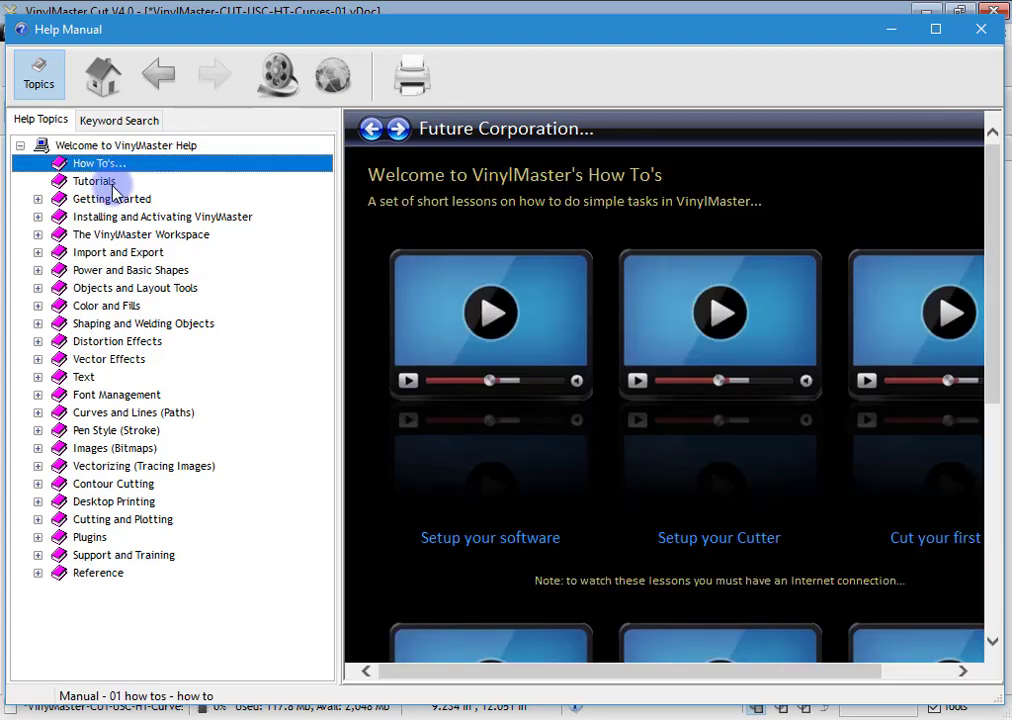
left_click(113, 184)
left_click(111, 164)
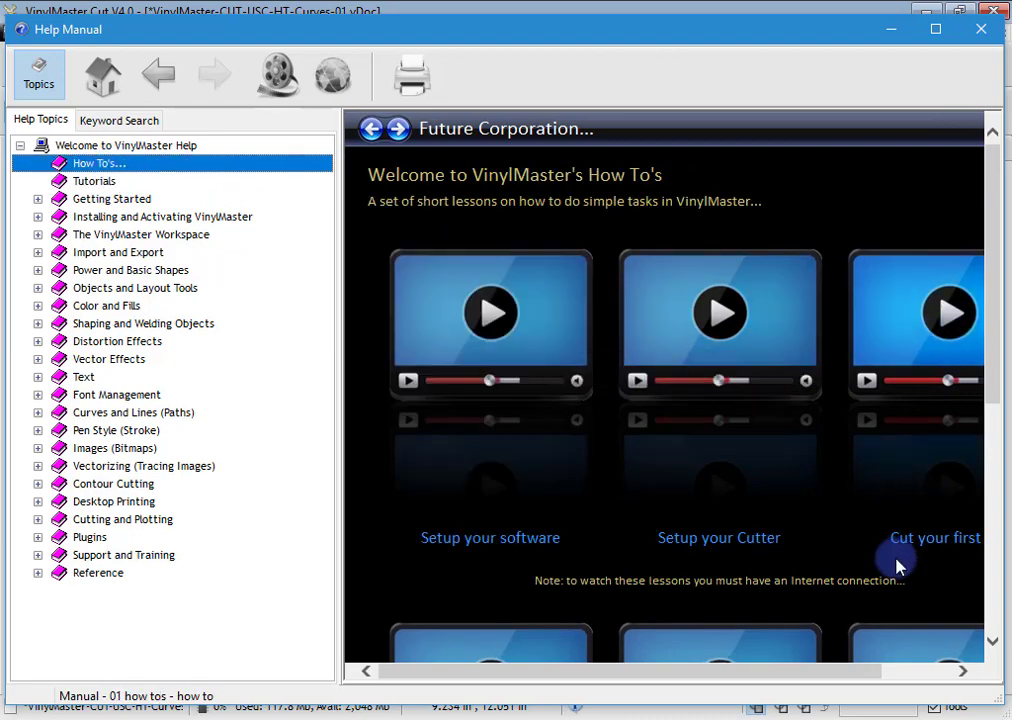
Browse the lesson lists and settle on the 'Welcome to the VinylMaster Tutorials' video lessons page
left_click_drag(775, 671, 858, 662)
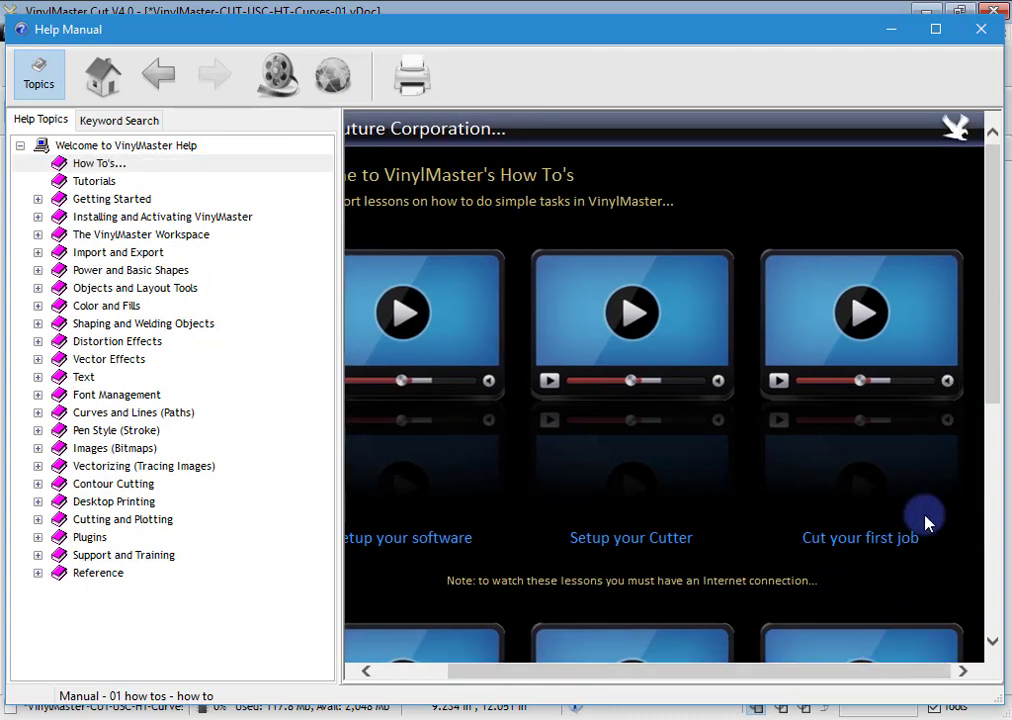
left_click_drag(996, 271, 1000, 333)
scroll(944, 546, "down", 3)
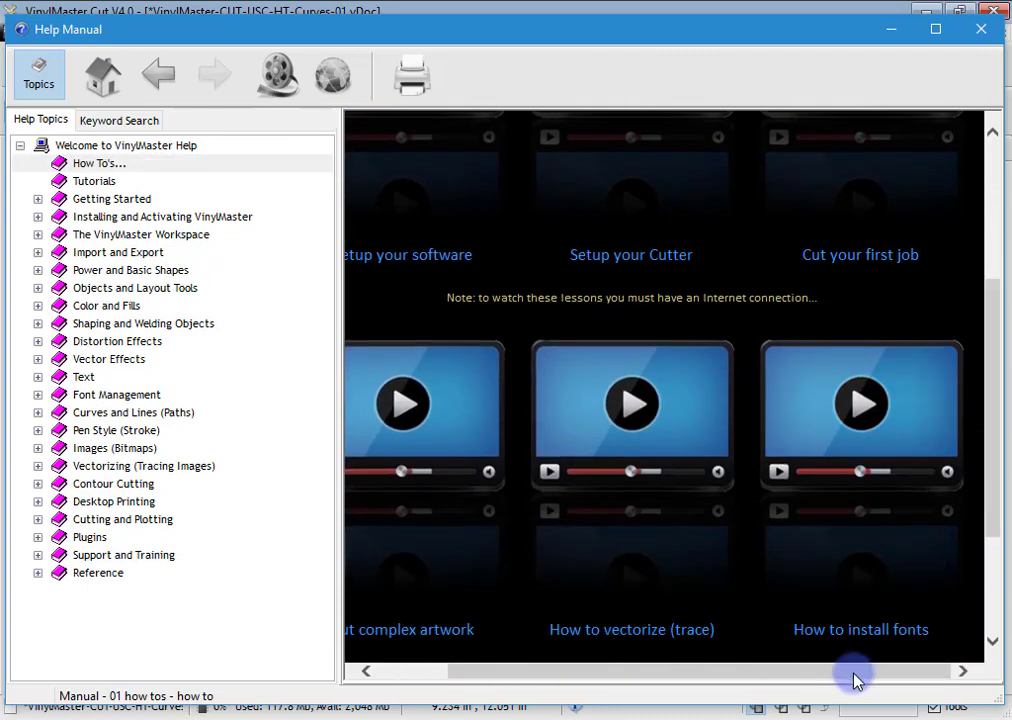
left_click_drag(854, 677, 742, 682)
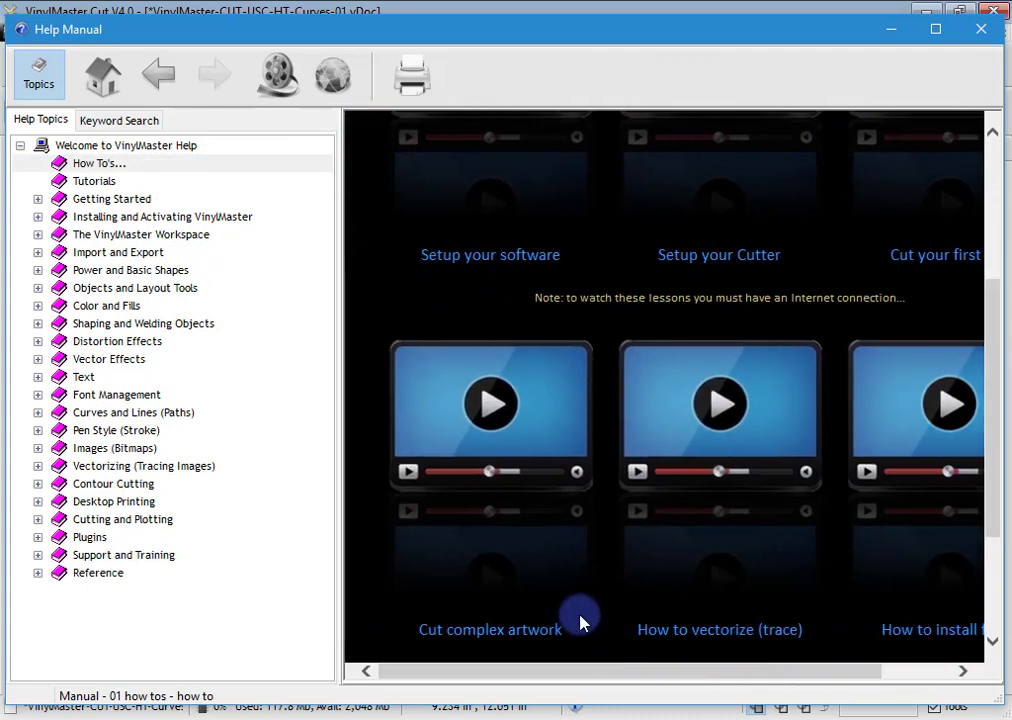
left_click(125, 180)
left_click_drag(673, 679, 779, 542)
scroll(812, 520, "down", 2)
scroll(812, 520, "up", 2)
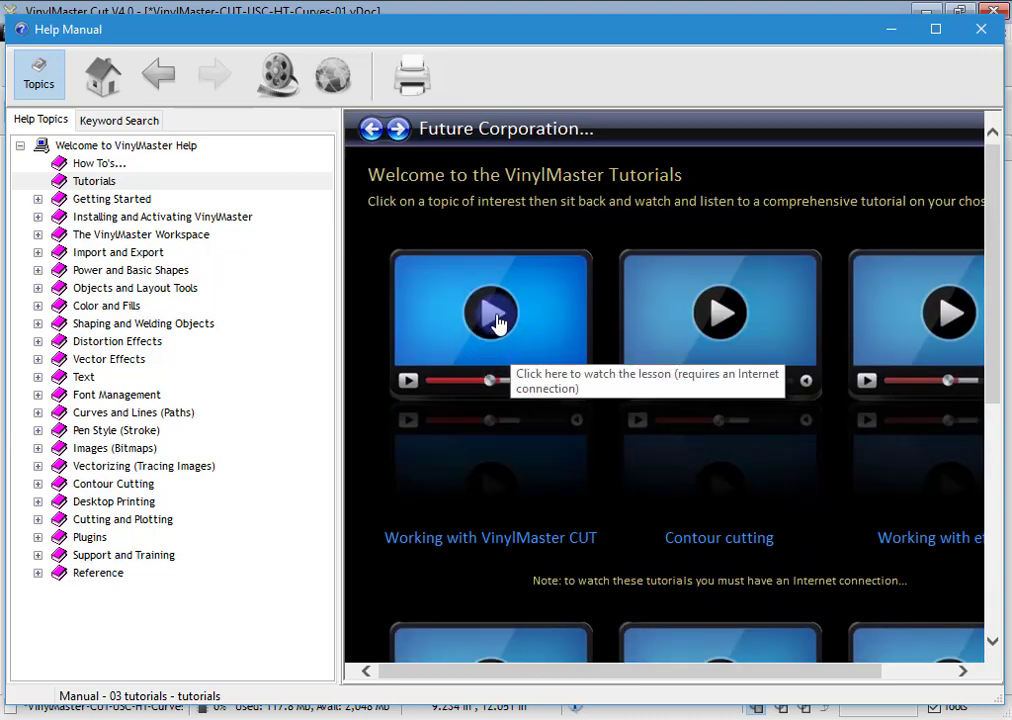
left_click(512, 226)
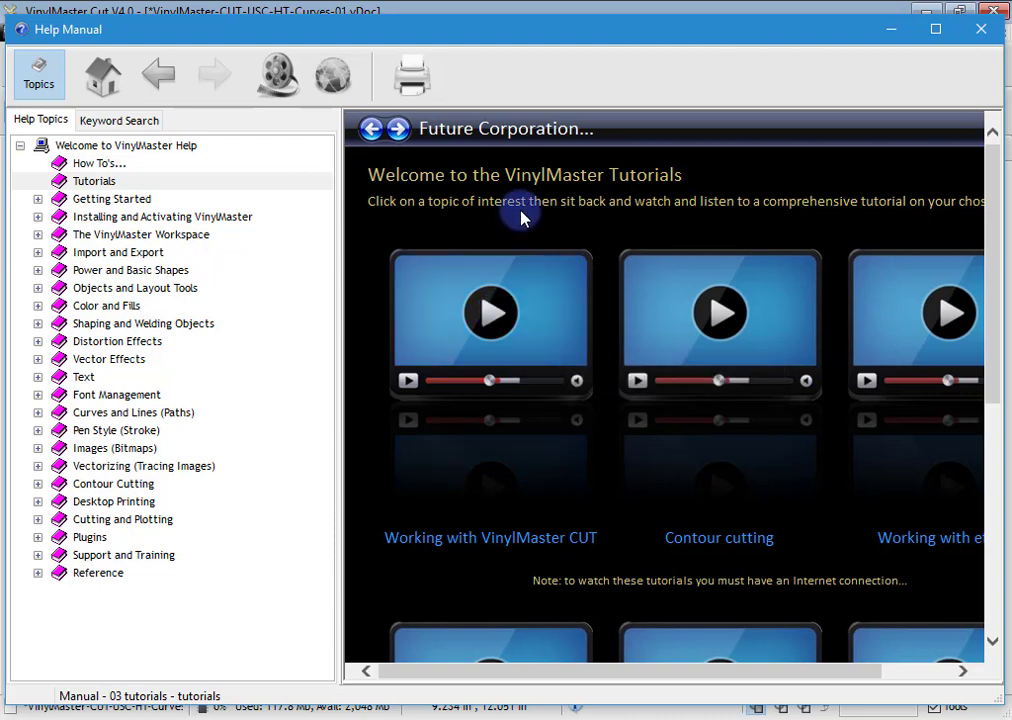
Search the keyword index for 'text' and open the Text Wrapping help topic
left_click(140, 121)
left_click(143, 145)
type("text")
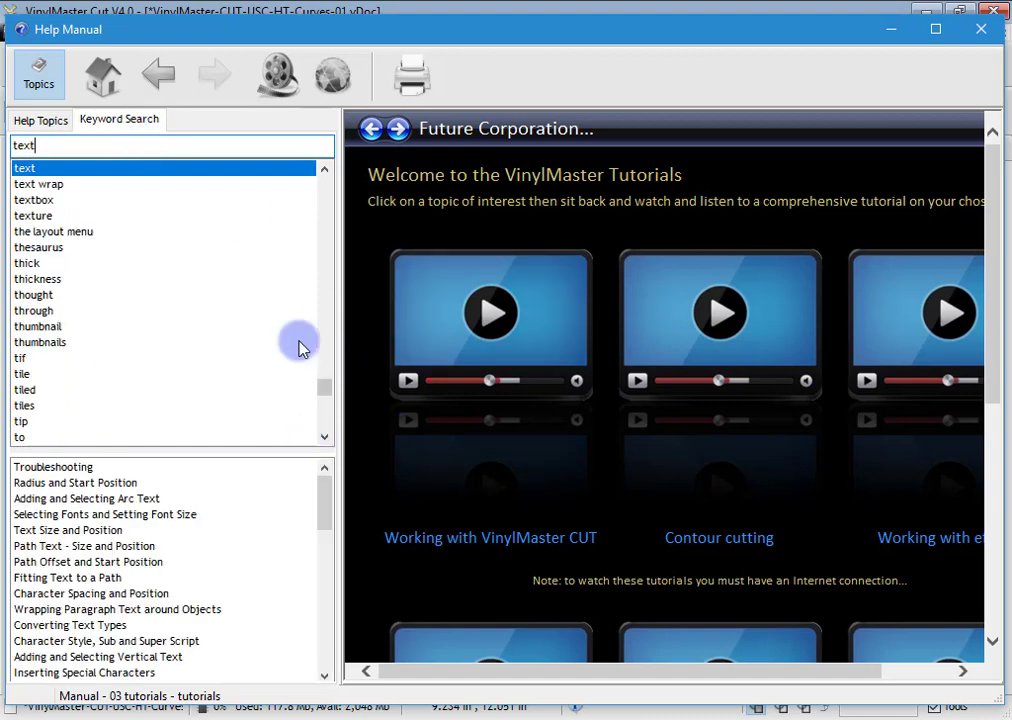
left_click(35, 203)
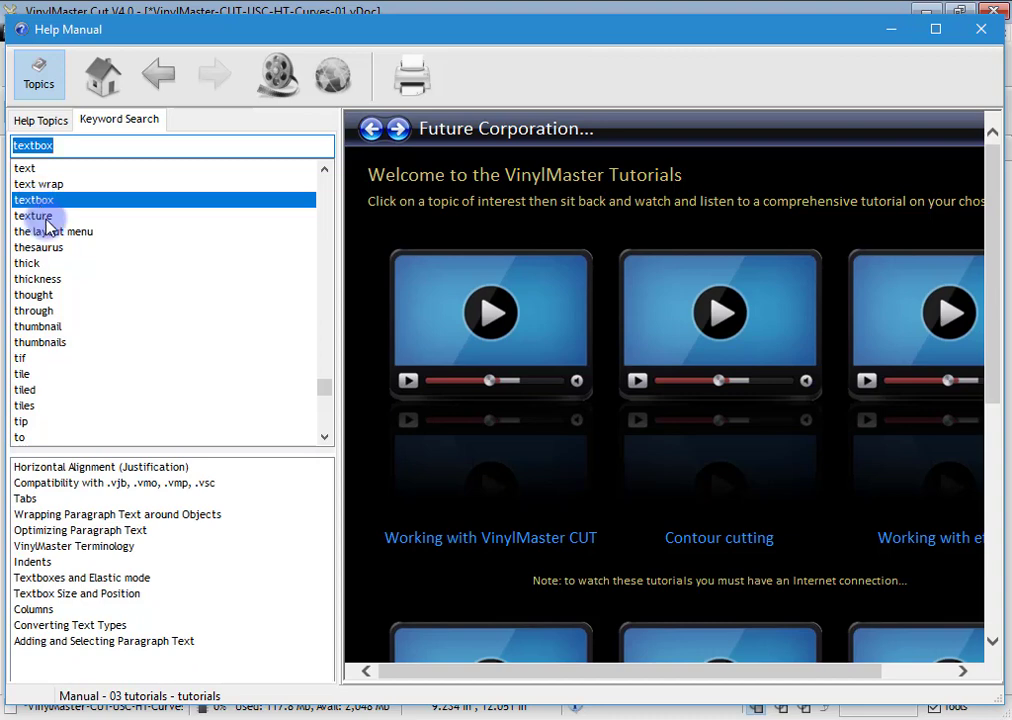
left_click(47, 216)
left_click(48, 186)
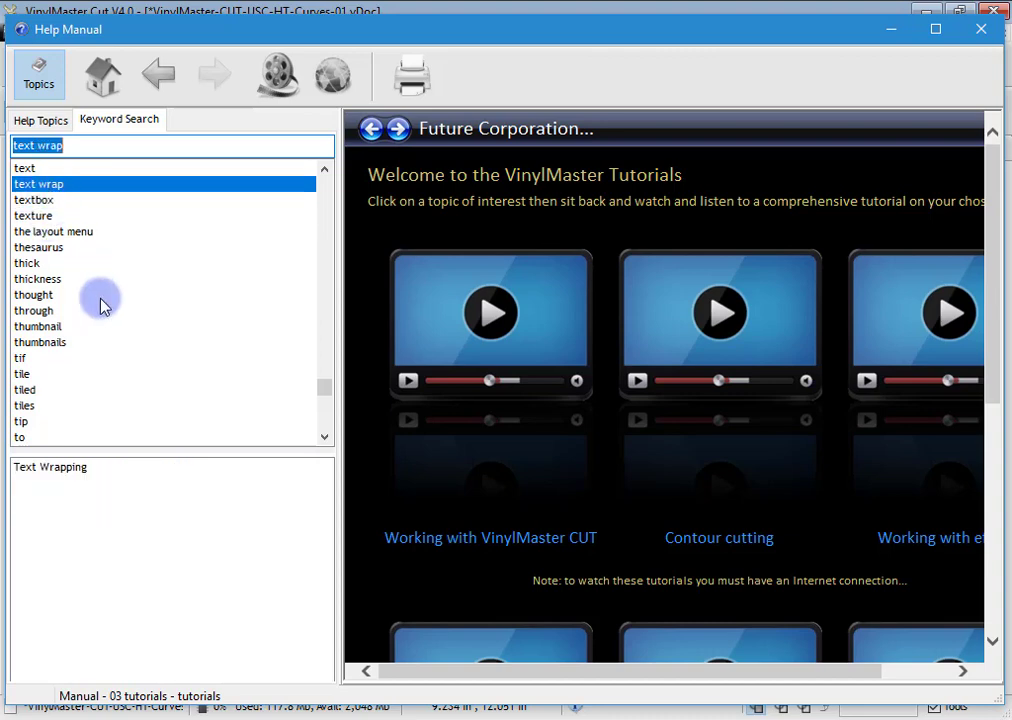
left_click(79, 472)
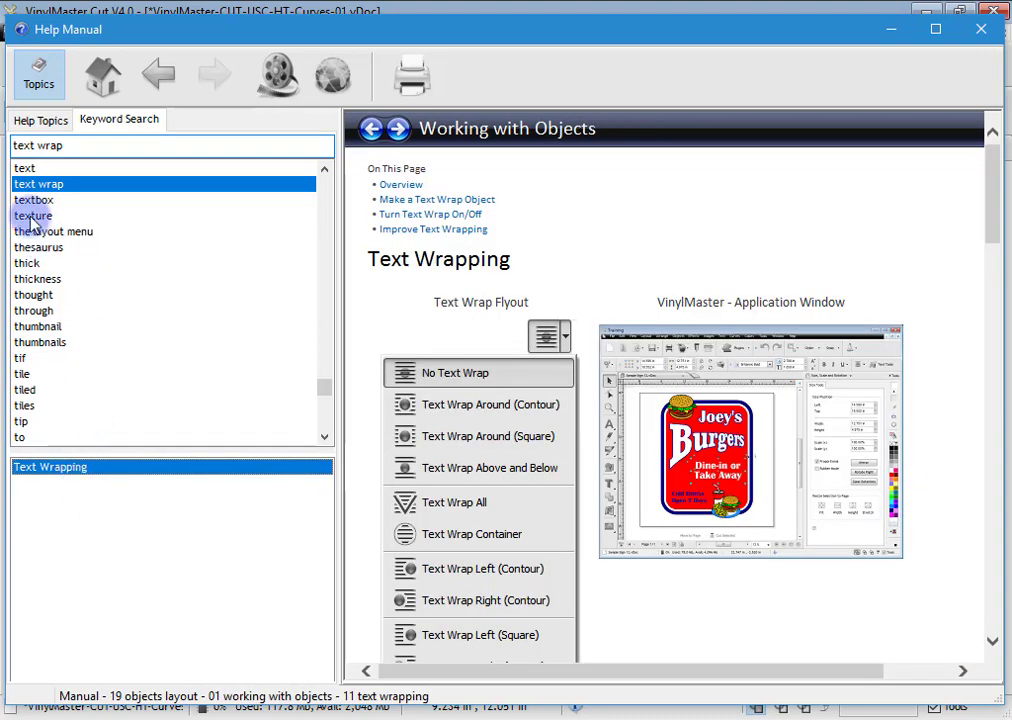
left_click(24, 168)
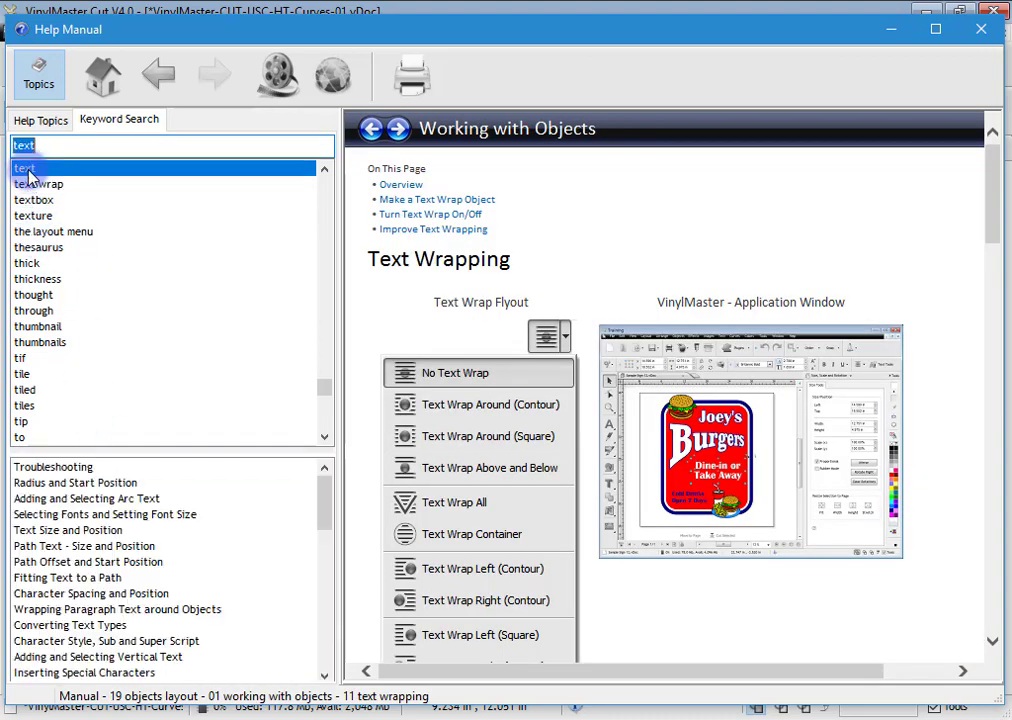
Collapse Objects and Layout Tools, then close and reopen the help manual at its welcome page
left_click(44, 119)
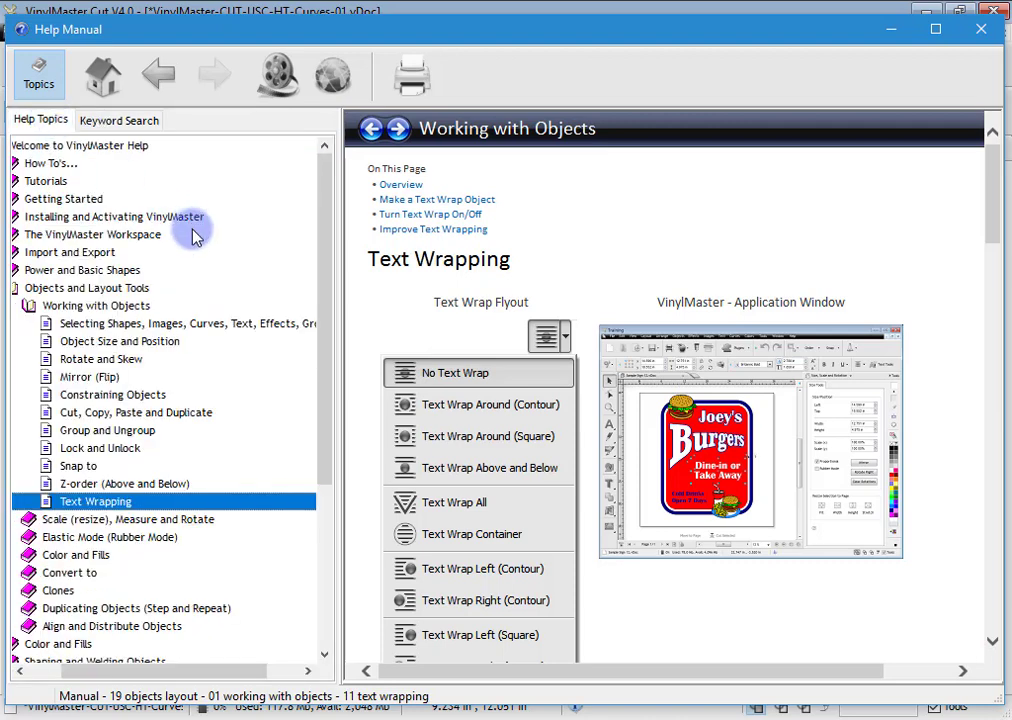
left_click(45, 671)
left_click(39, 288)
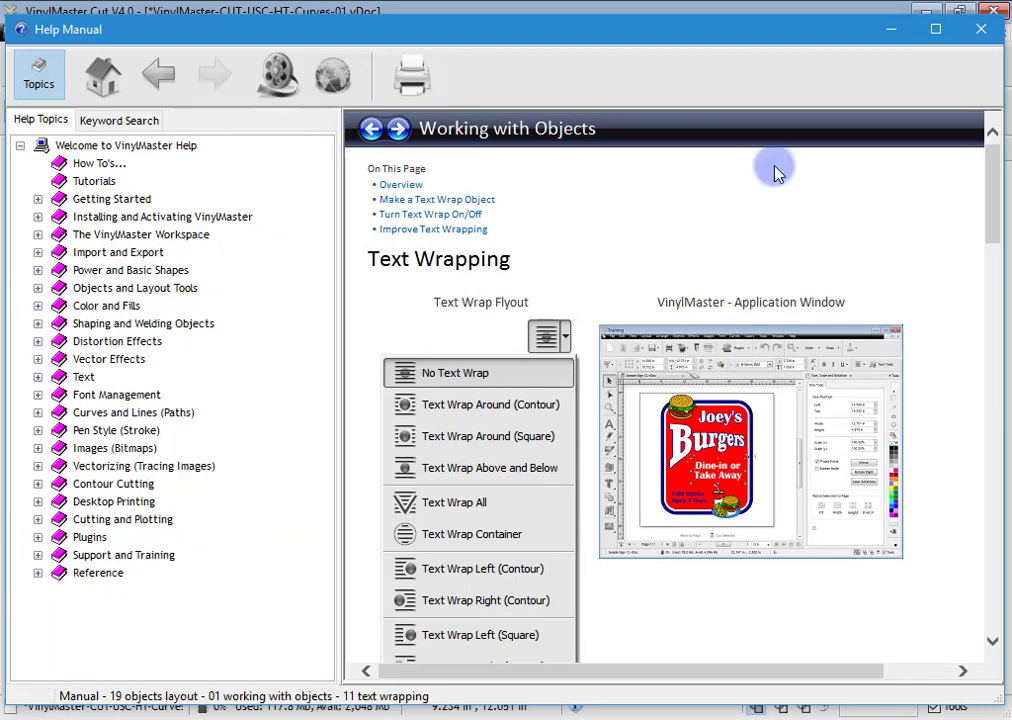
left_click(979, 31)
left_click(583, 31)
left_click(619, 58)
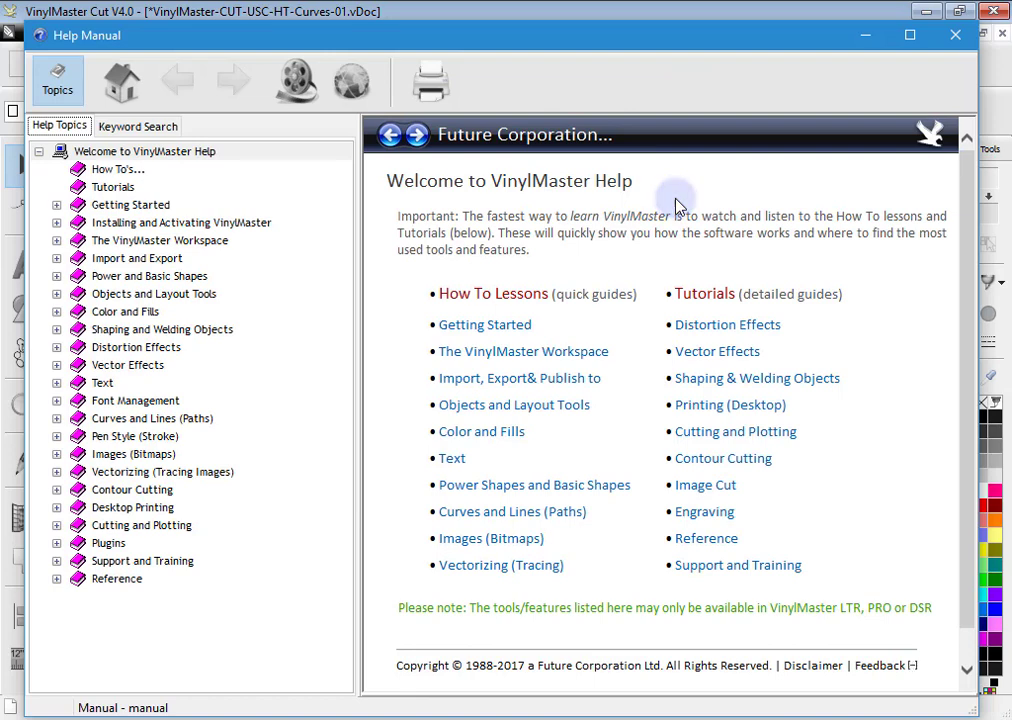
Expand Curves and Lines (Paths) > VinylMaster Curves and step through to Creating a Polyline
left_click(56, 418)
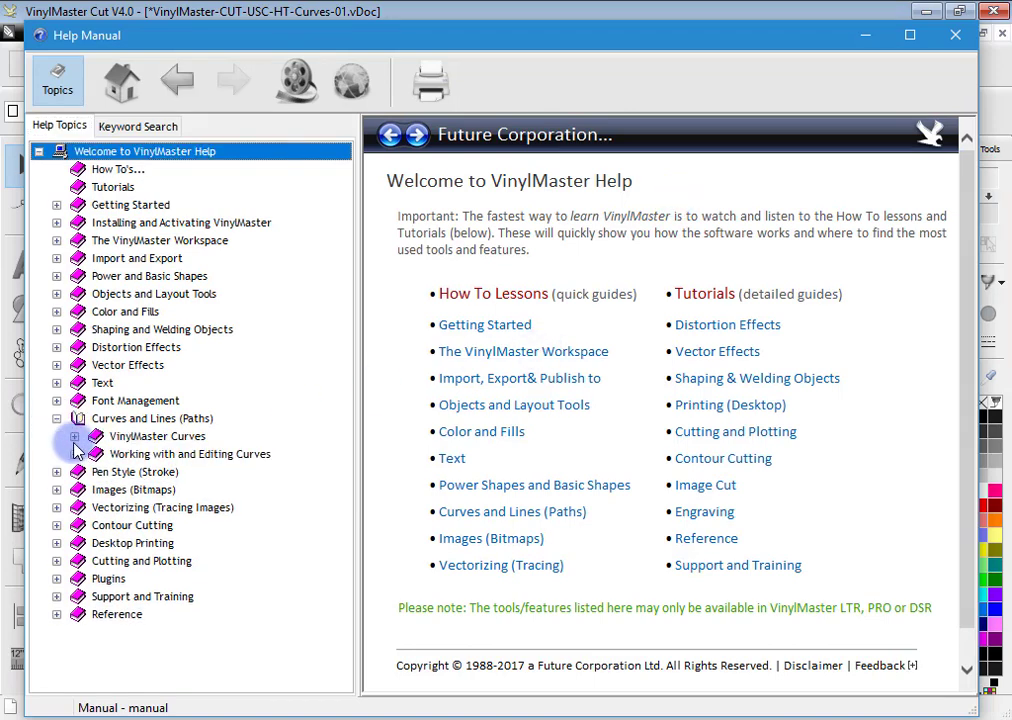
left_click(74, 436)
left_click(135, 454)
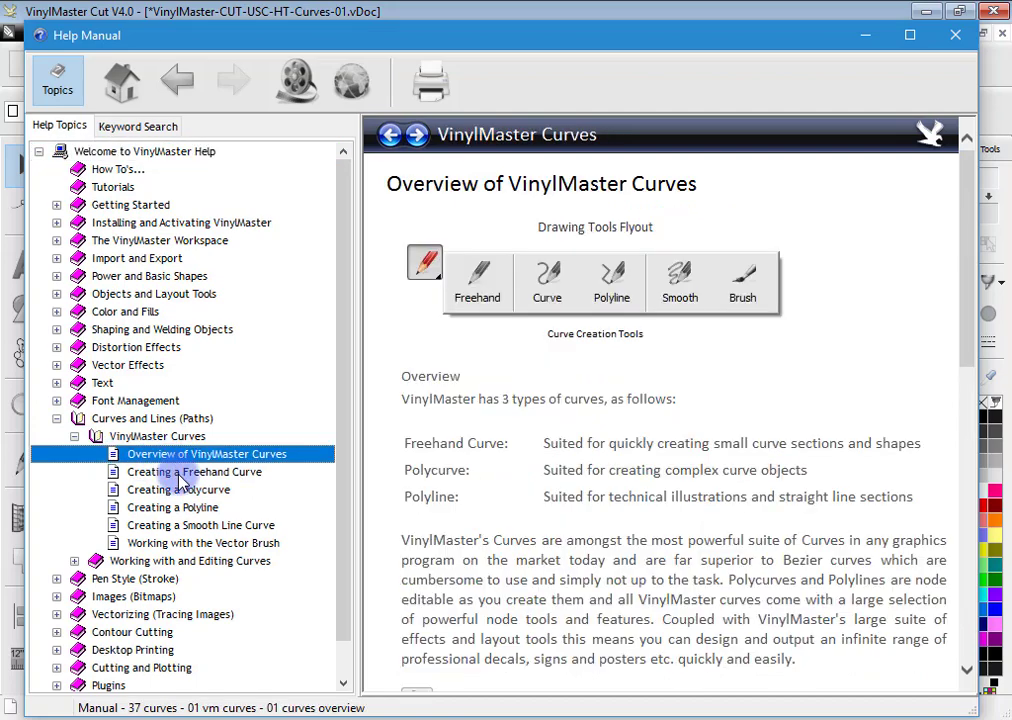
left_click(180, 473)
left_click(142, 489)
left_click(172, 508)
Read through the Creating a Polyline page and collapse the Curves and Lines branch
scroll(565, 452, "down", 6)
scroll(569, 452, "up", 2)
scroll(567, 452, "up", 4)
left_click(56, 418)
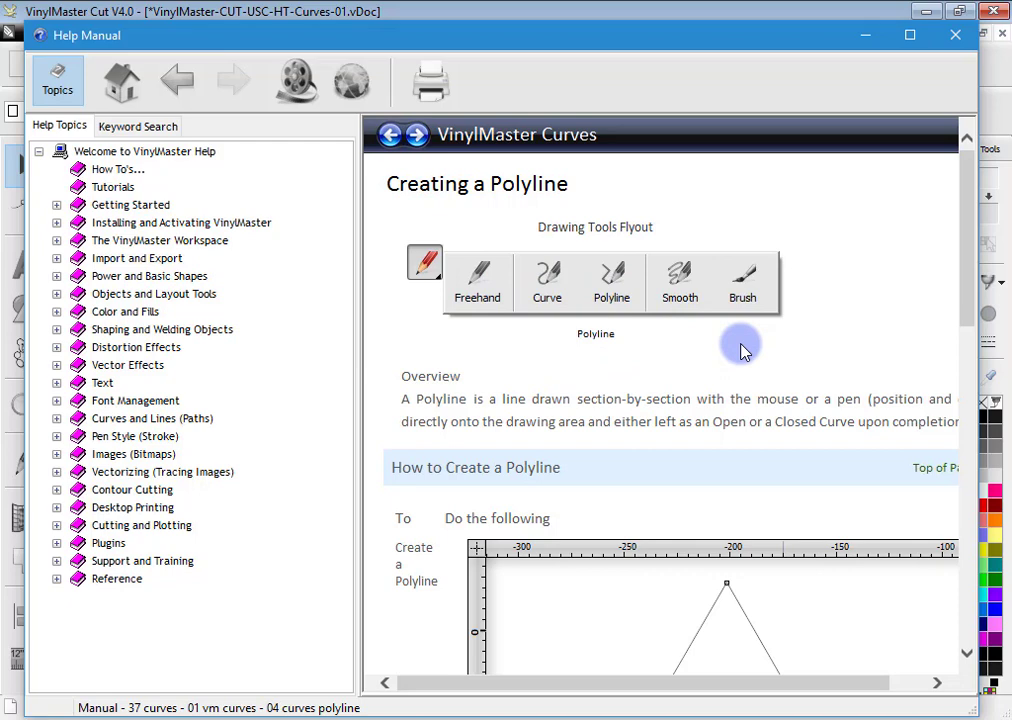
scroll(740, 350, "down", 5)
scroll(740, 350, "up", 5)
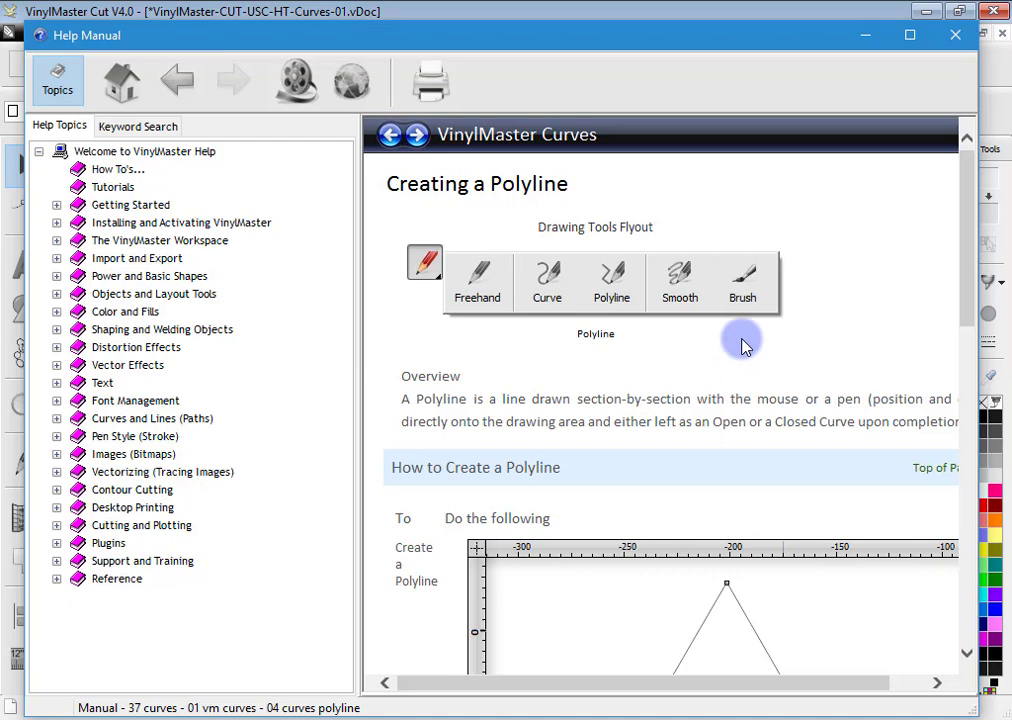
left_click(955, 35)
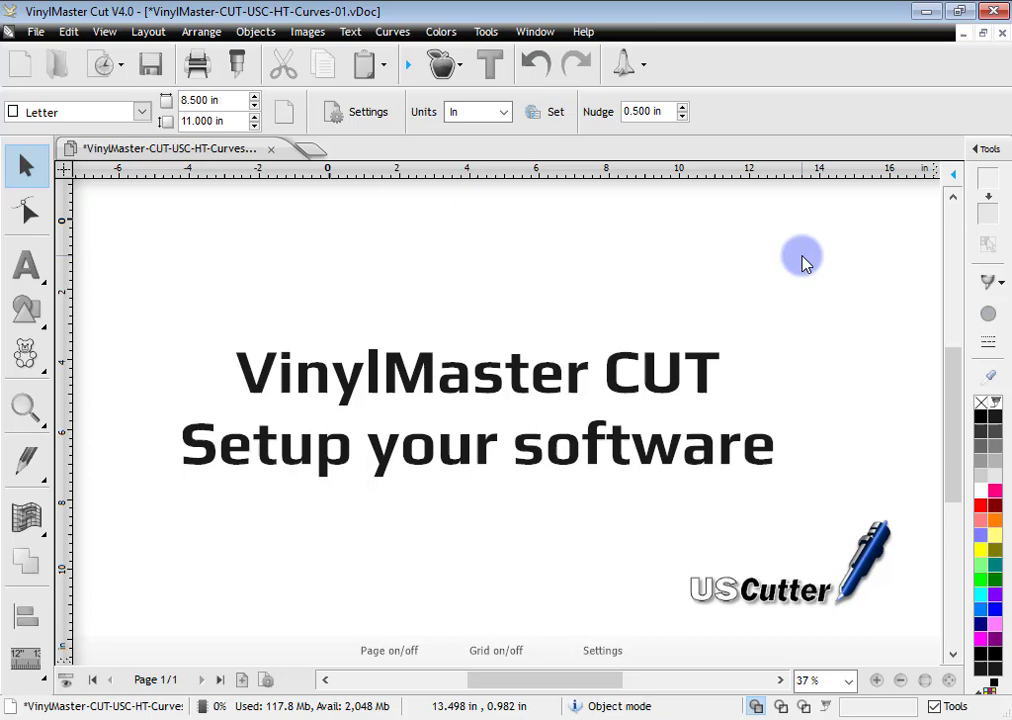
left_click(644, 70)
left_click(598, 170)
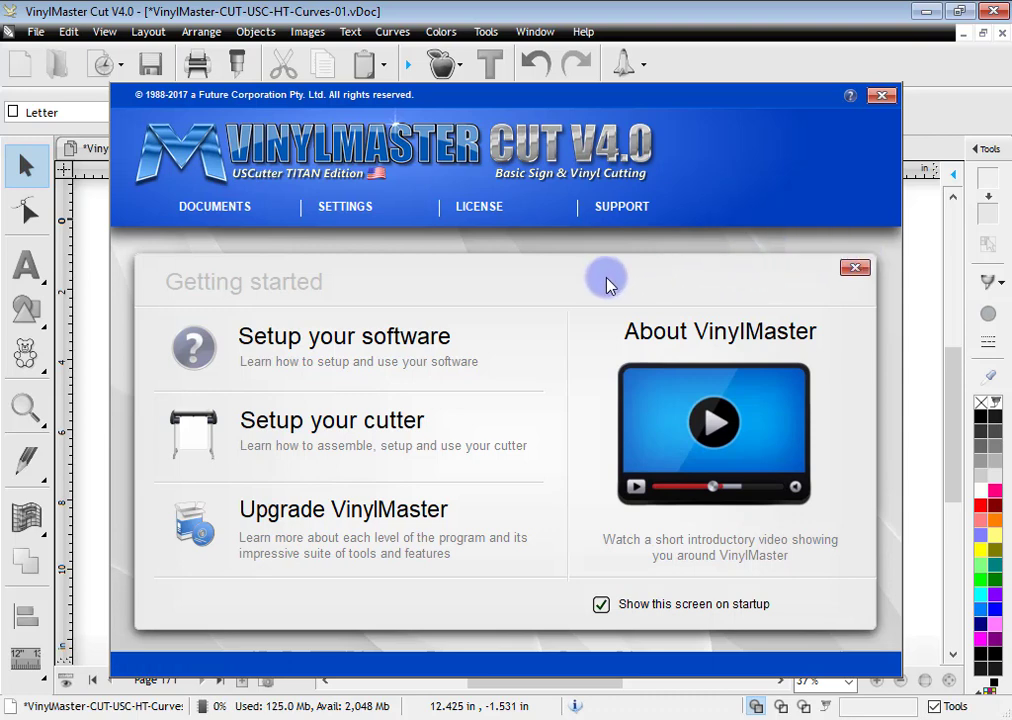
left_click(425, 344)
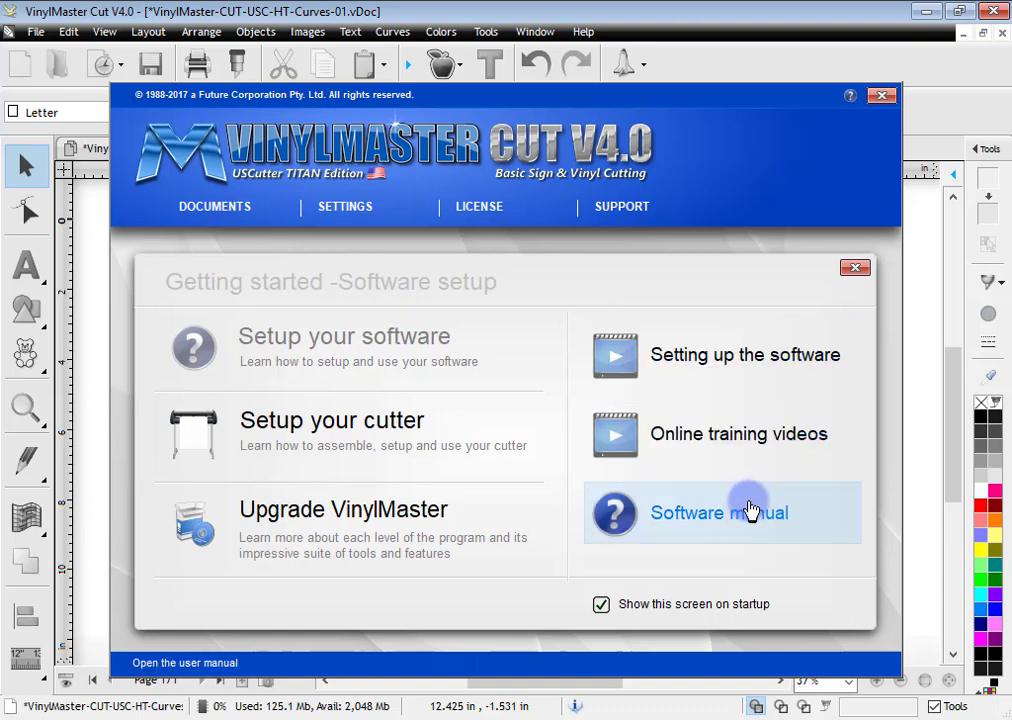
left_click(401, 438)
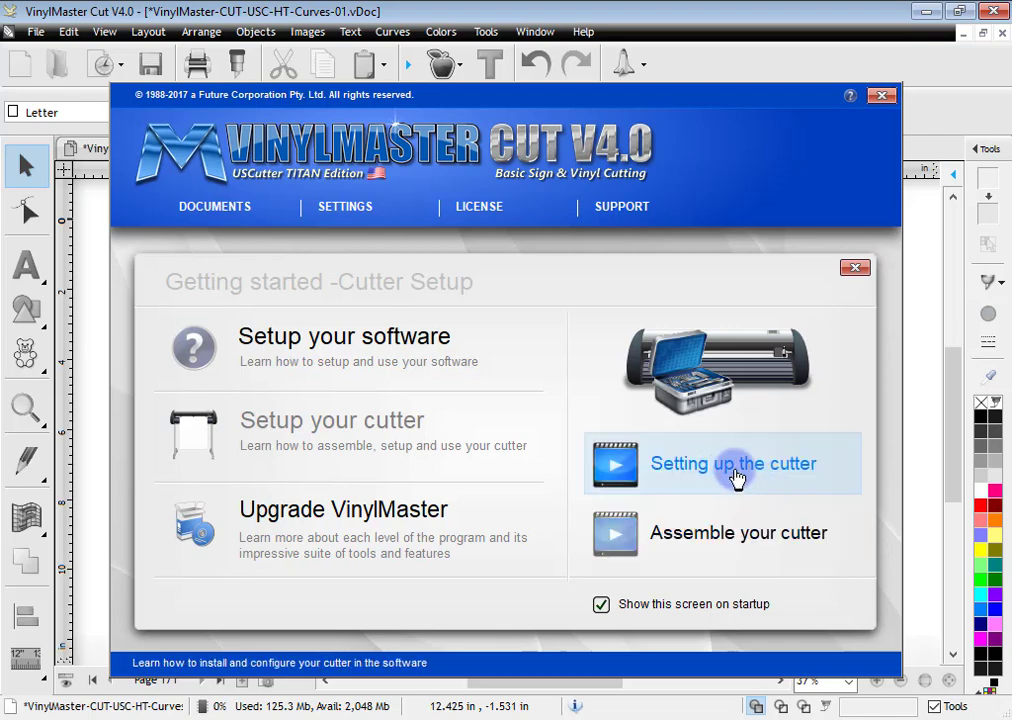
left_click(470, 538)
left_click(389, 346)
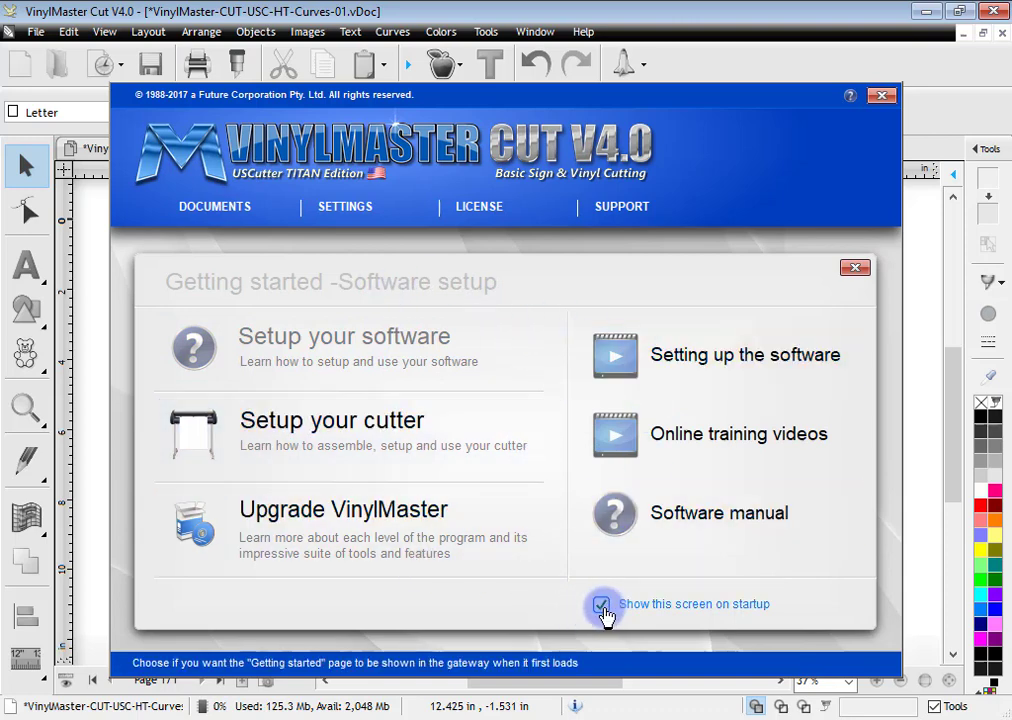
left_click(601, 605)
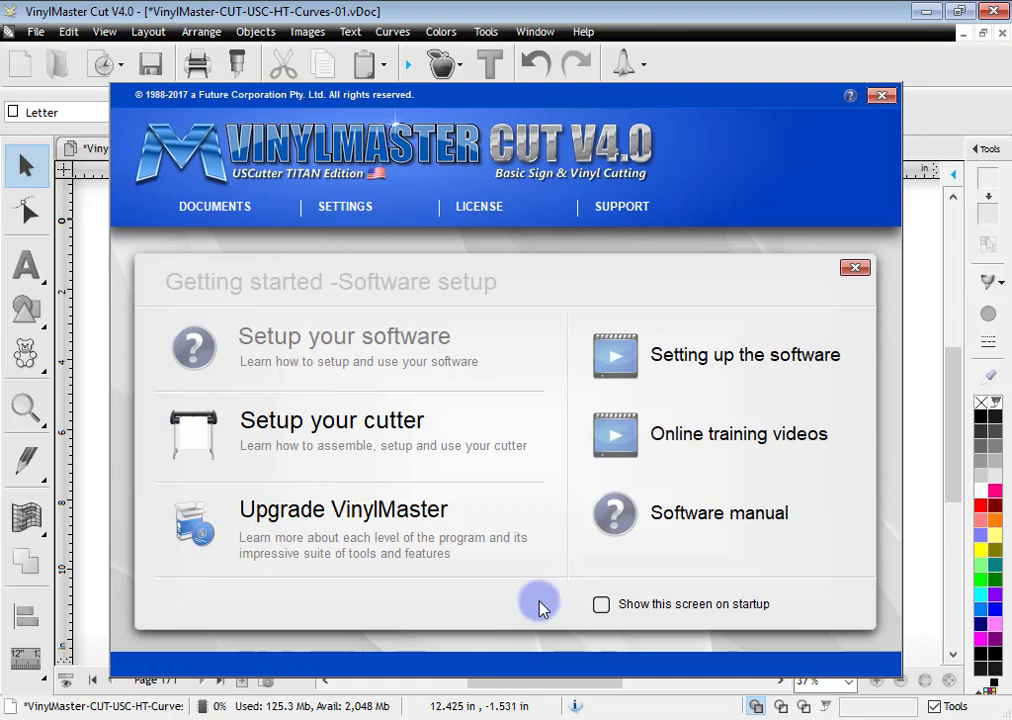
Show the Documents page, then the Settings preferences with inches and an 8.500 × 11.000 in page
left_click(230, 212)
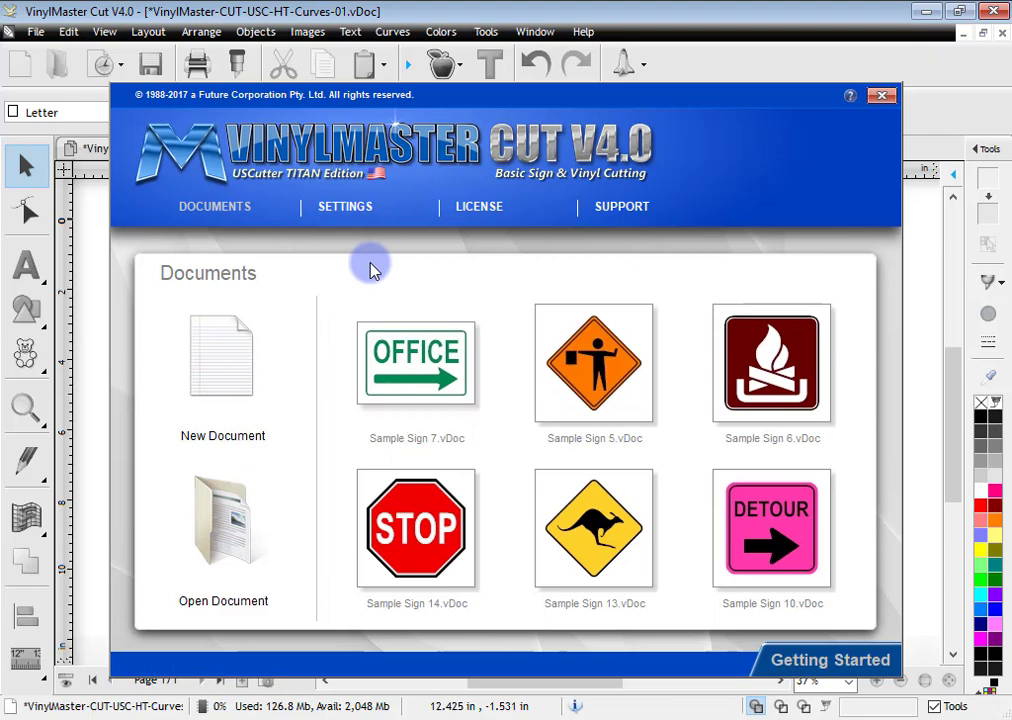
left_click(352, 210)
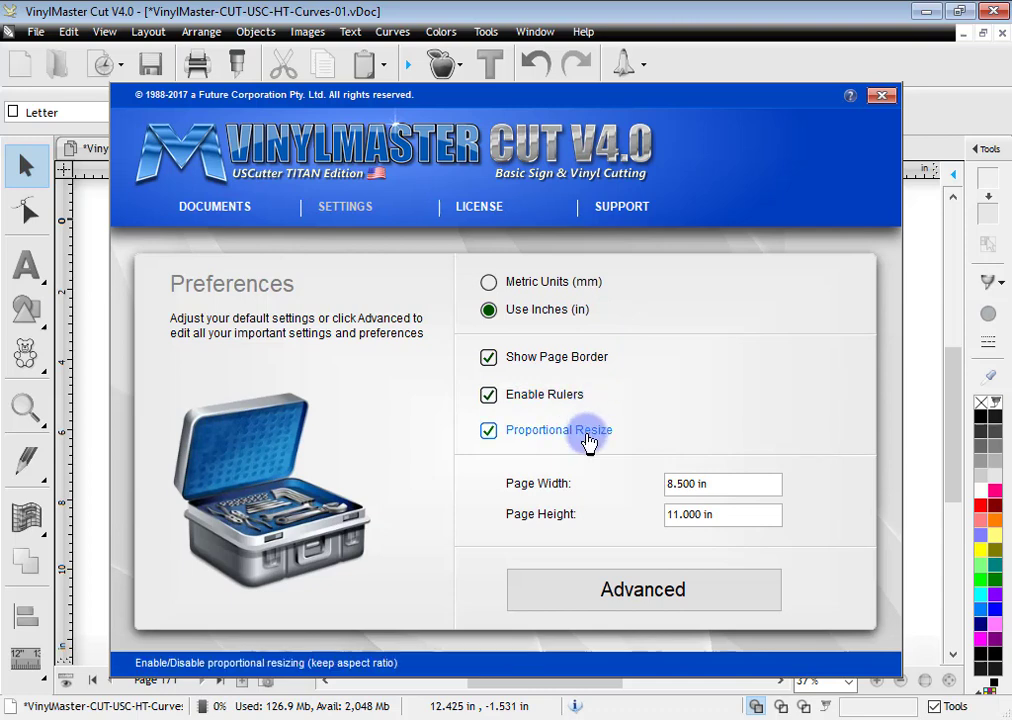
left_click(745, 485)
left_click(739, 512)
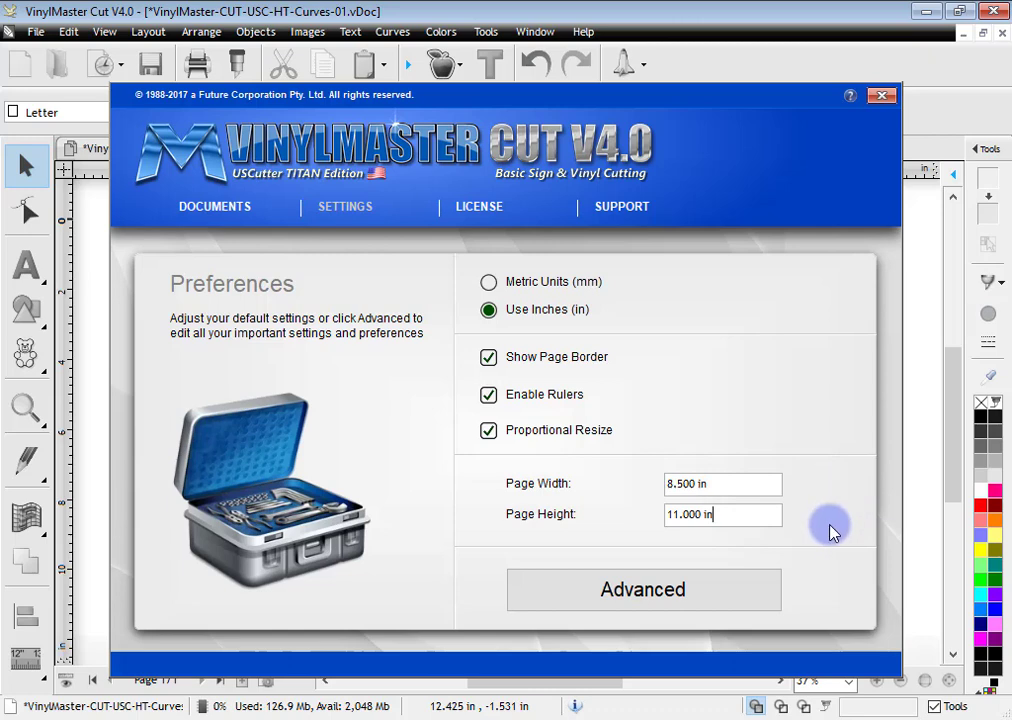
left_click(657, 594)
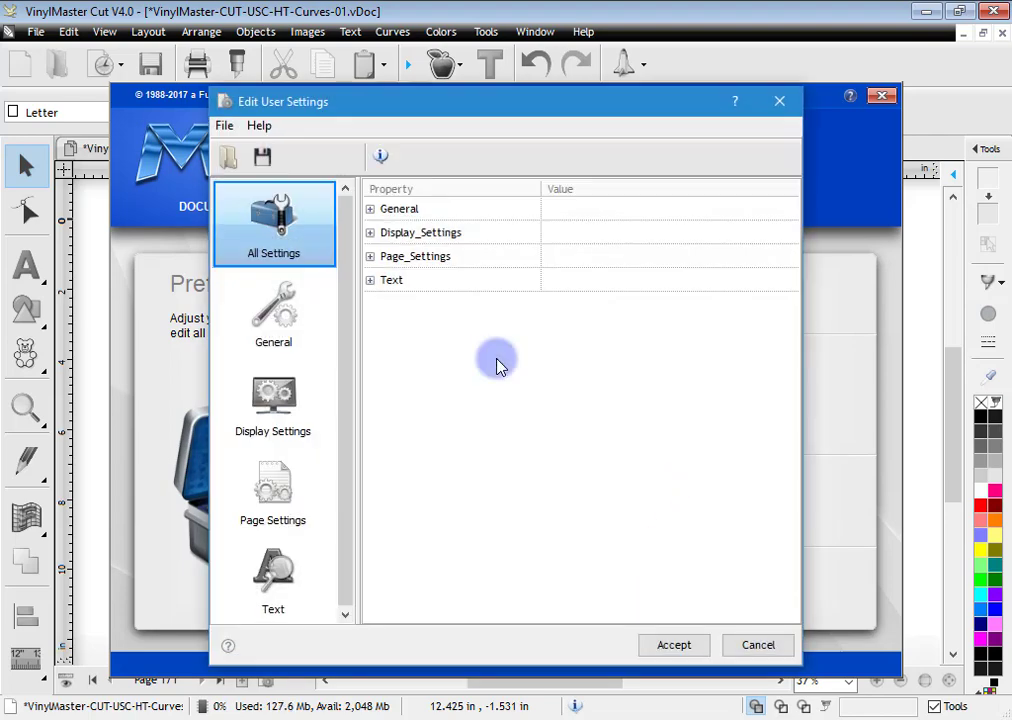
left_click(369, 209)
left_click(369, 375)
left_click(369, 493)
left_click(383, 232)
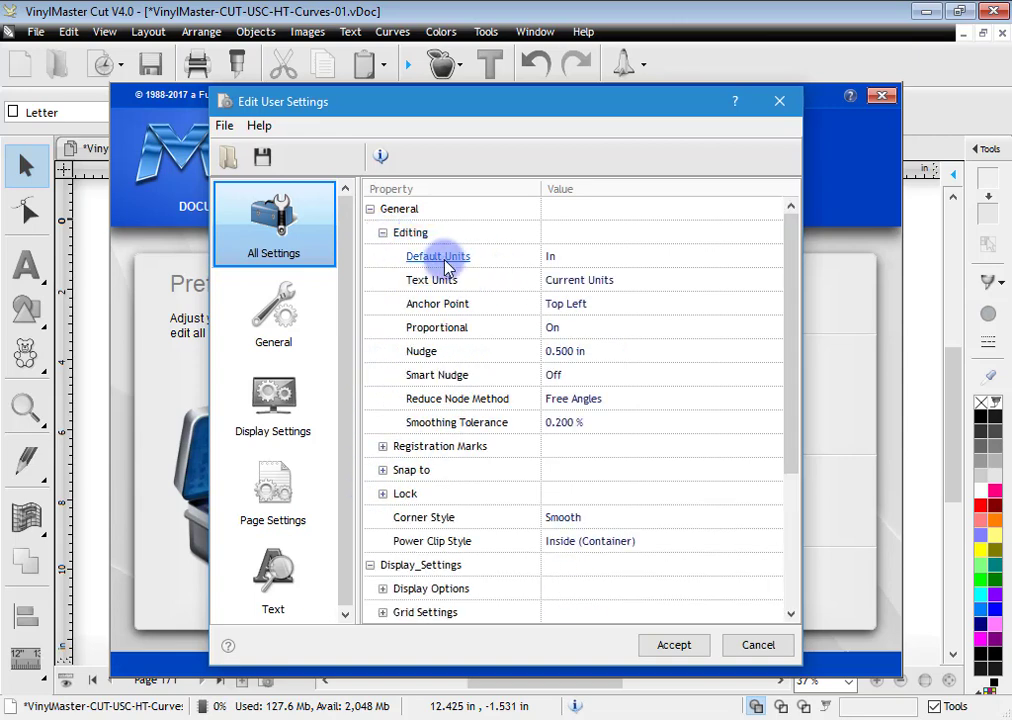
left_click(582, 258)
left_click(605, 258)
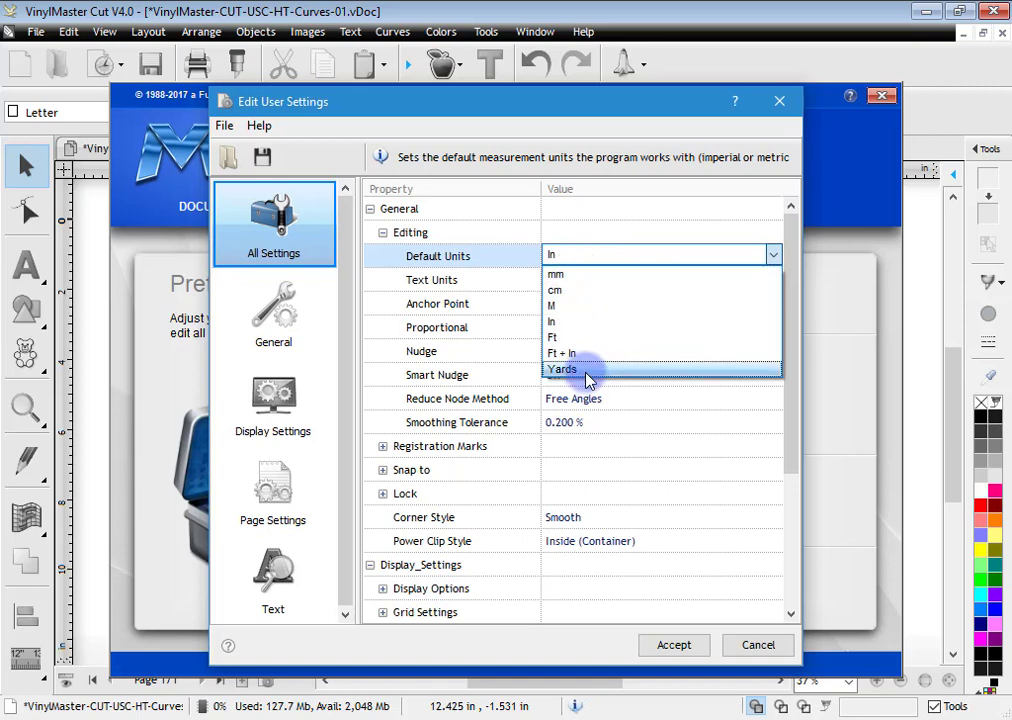
left_click(491, 112)
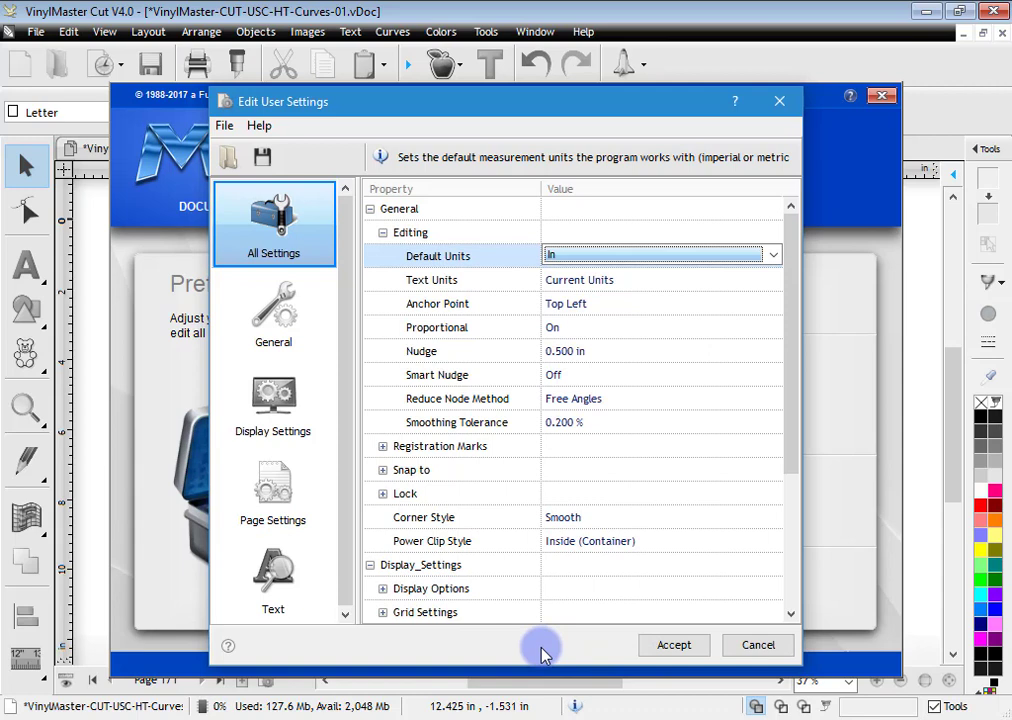
left_click(382, 446)
scroll(383, 465, "down", 1)
left_click(382, 446)
scroll(389, 443, "down", 2)
left_click(382, 422)
scroll(395, 455, "down", 2)
left_click(384, 423)
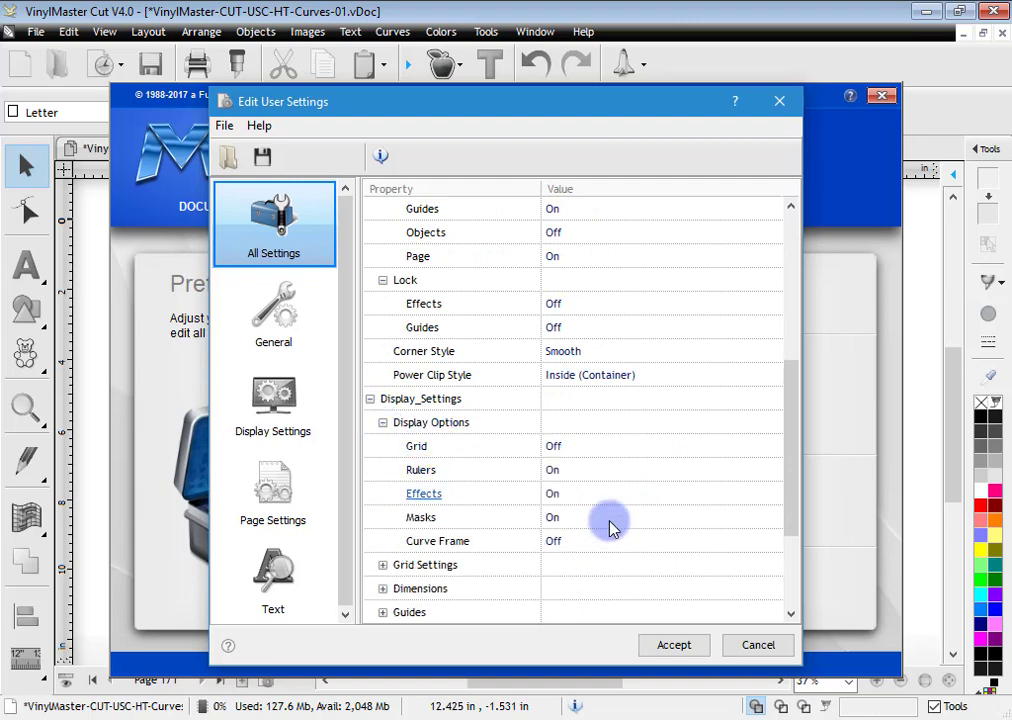
scroll(608, 528, "down", 3)
scroll(606, 530, "up", 7)
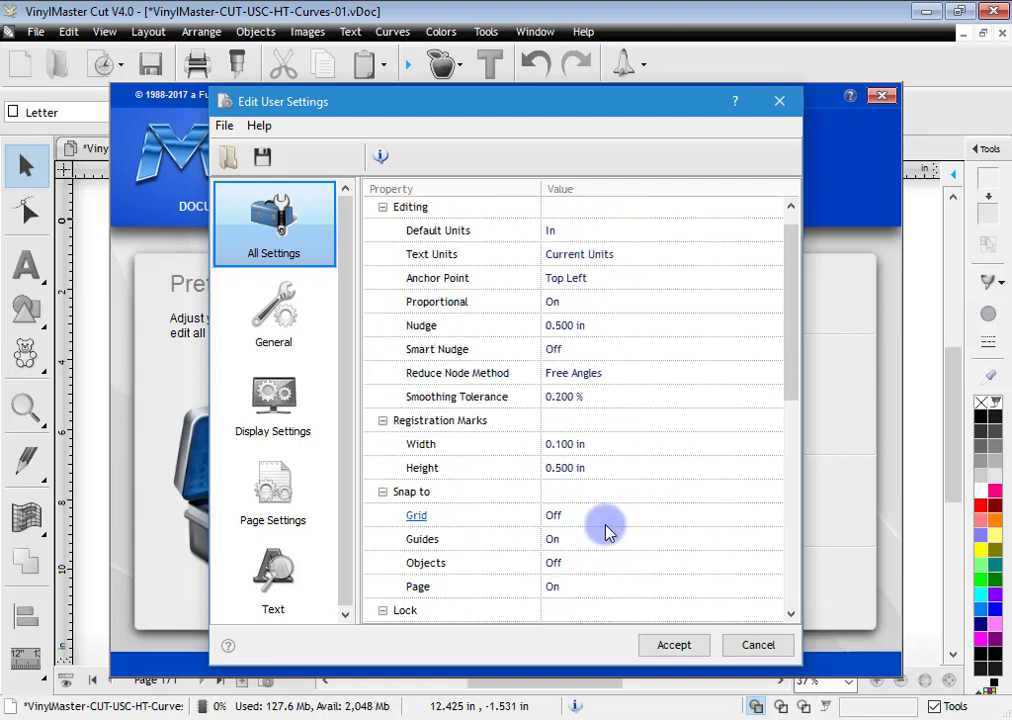
scroll(606, 530, "up", 1)
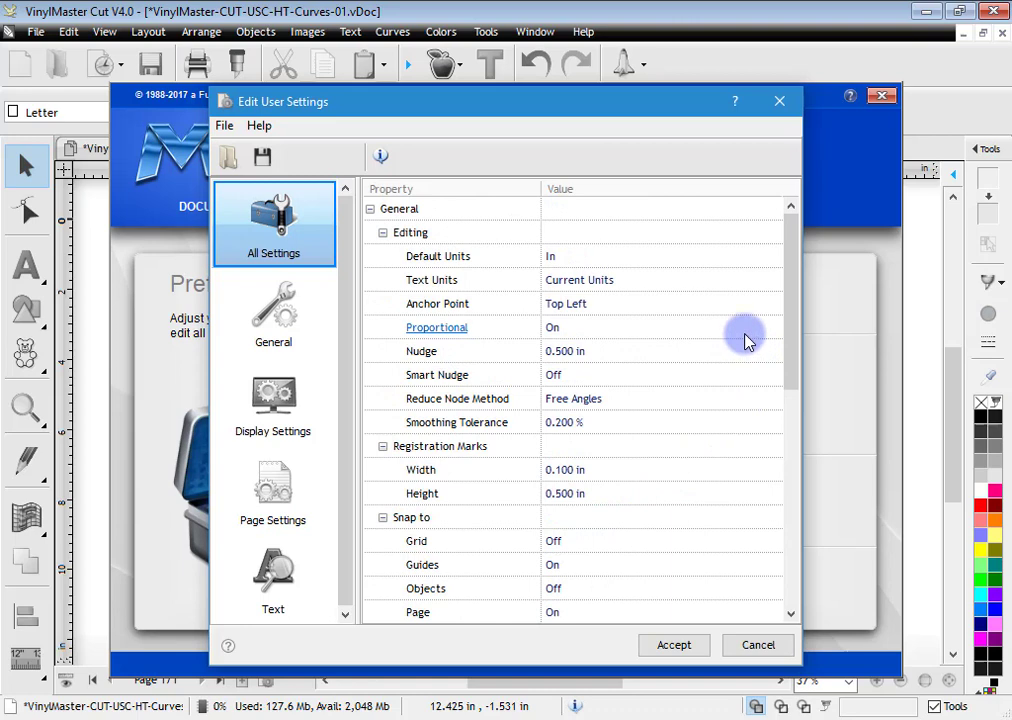
left_click(760, 645)
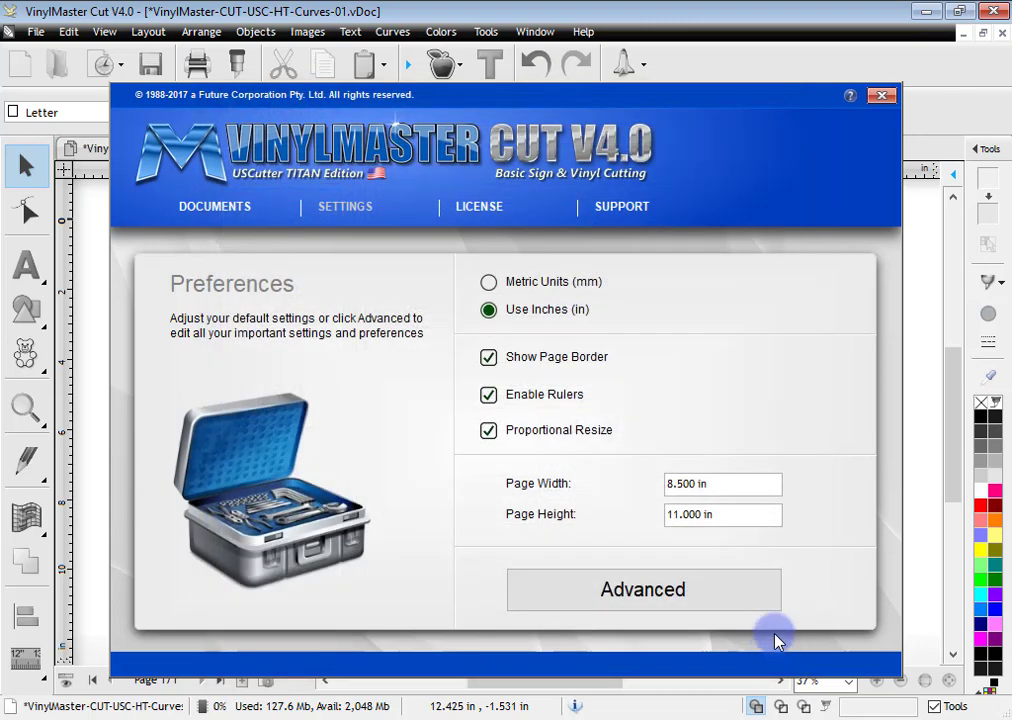
Close the Gateway and glance at the user settings and Tools > Settings, closing each unchanged
left_click(882, 96)
left_click(555, 114)
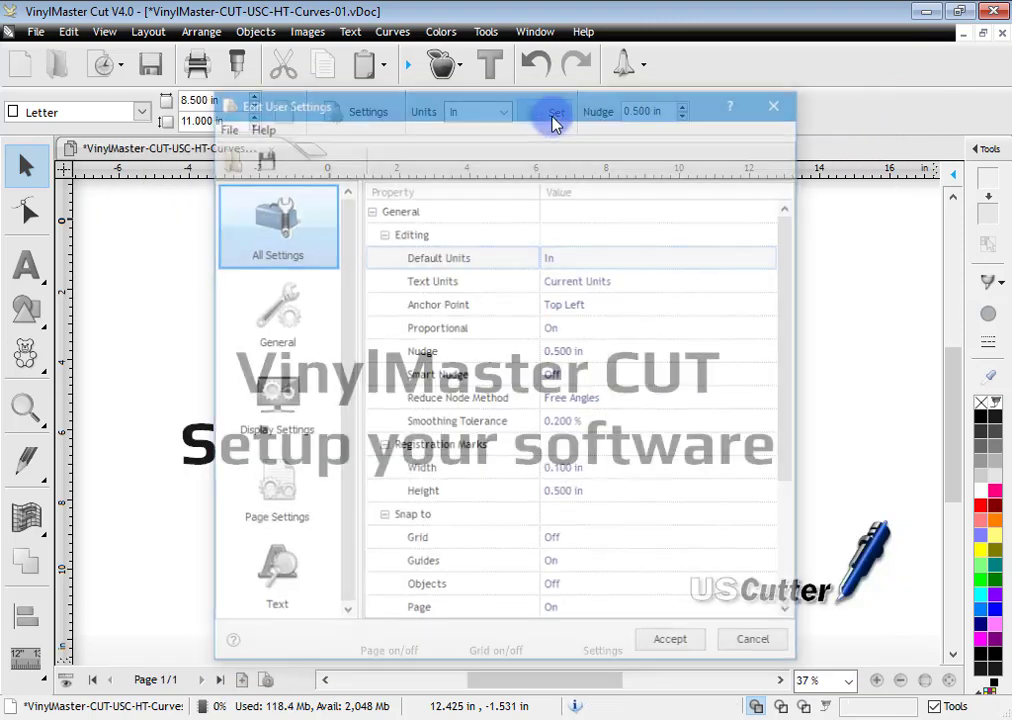
left_click(771, 103)
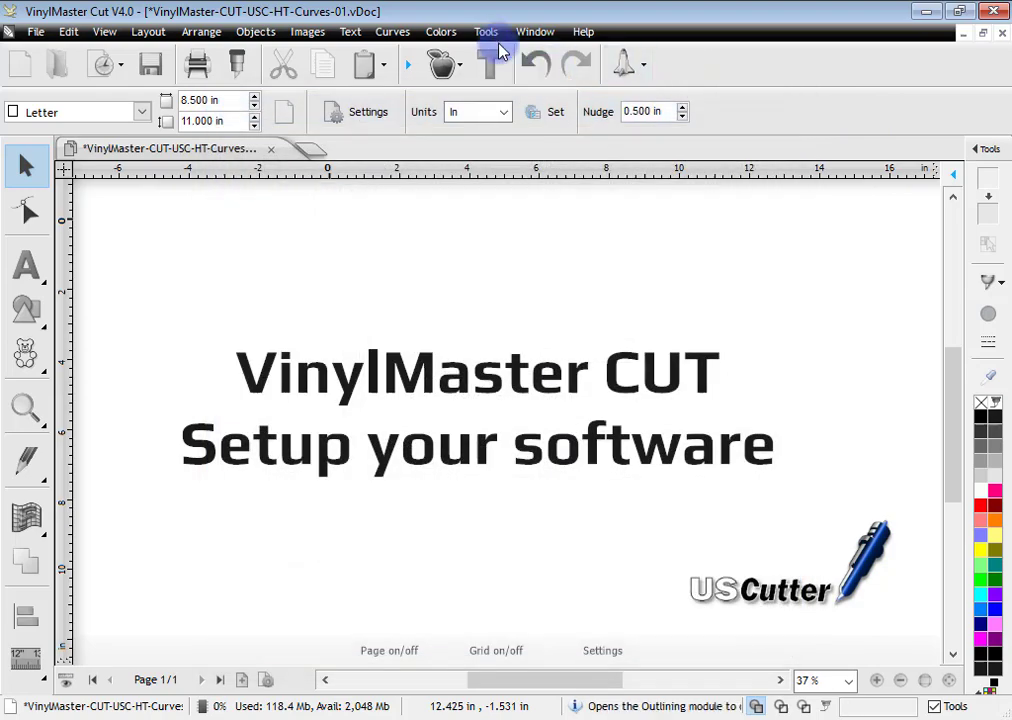
left_click(488, 33)
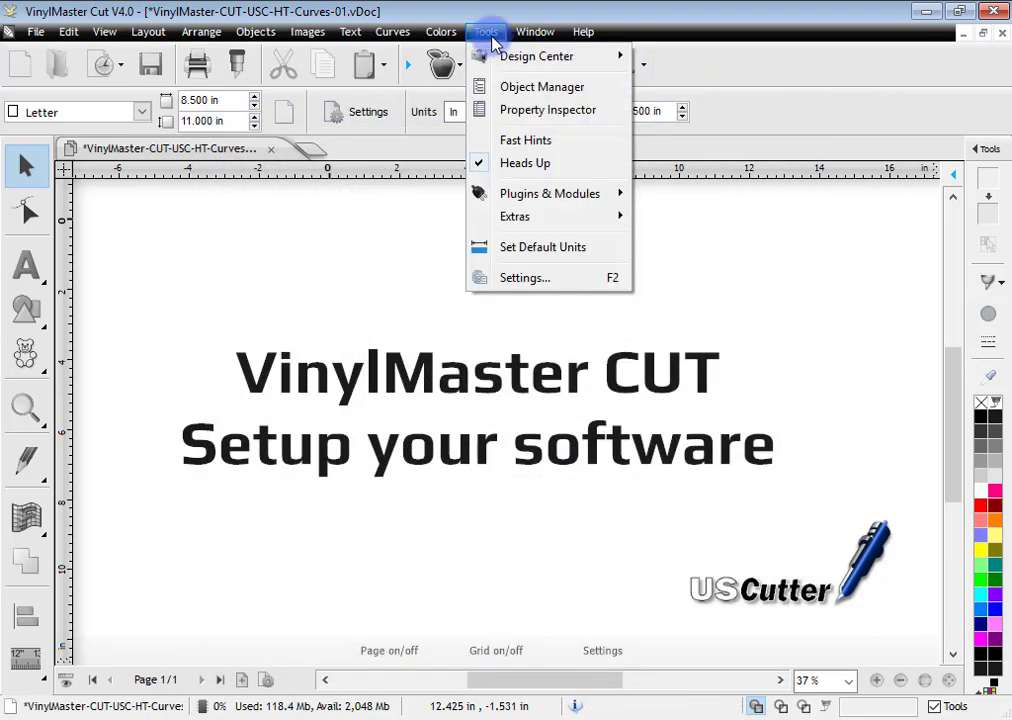
left_click(527, 281)
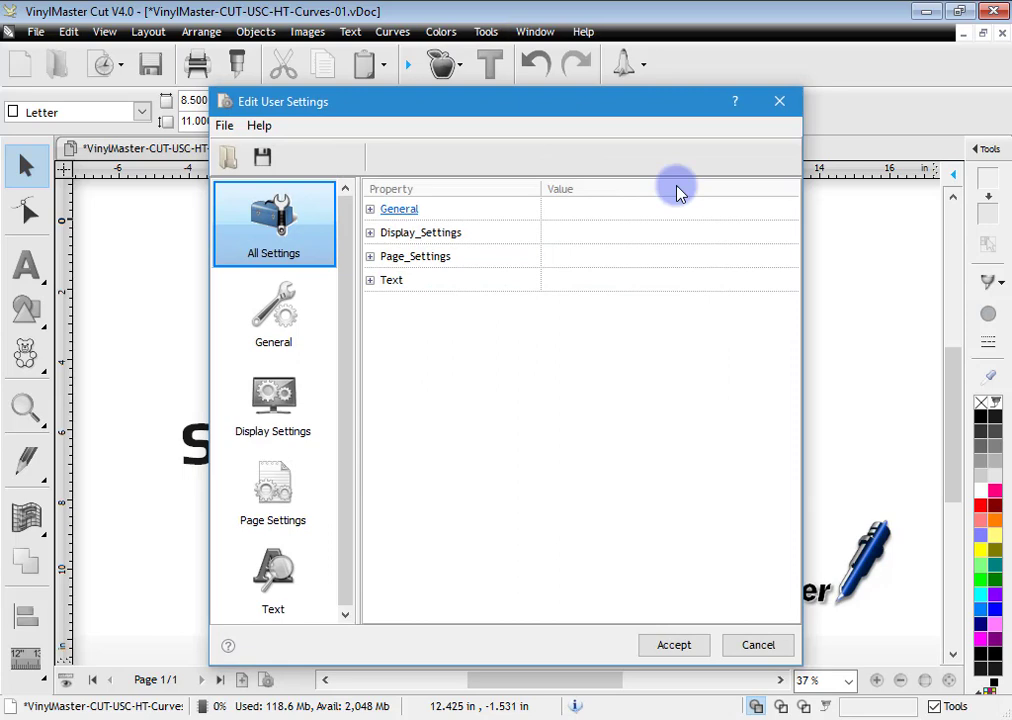
left_click(775, 98)
Reopen the Gateway from the utilities dropdown, check the licence status, then view Help and Support
left_click(638, 66)
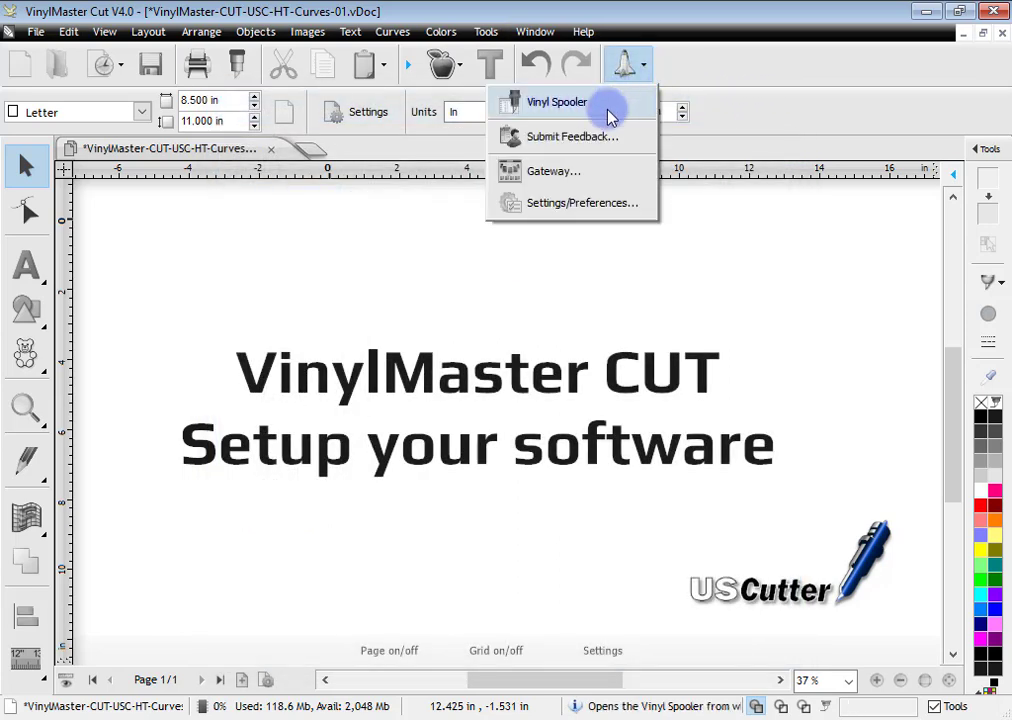
left_click(587, 172)
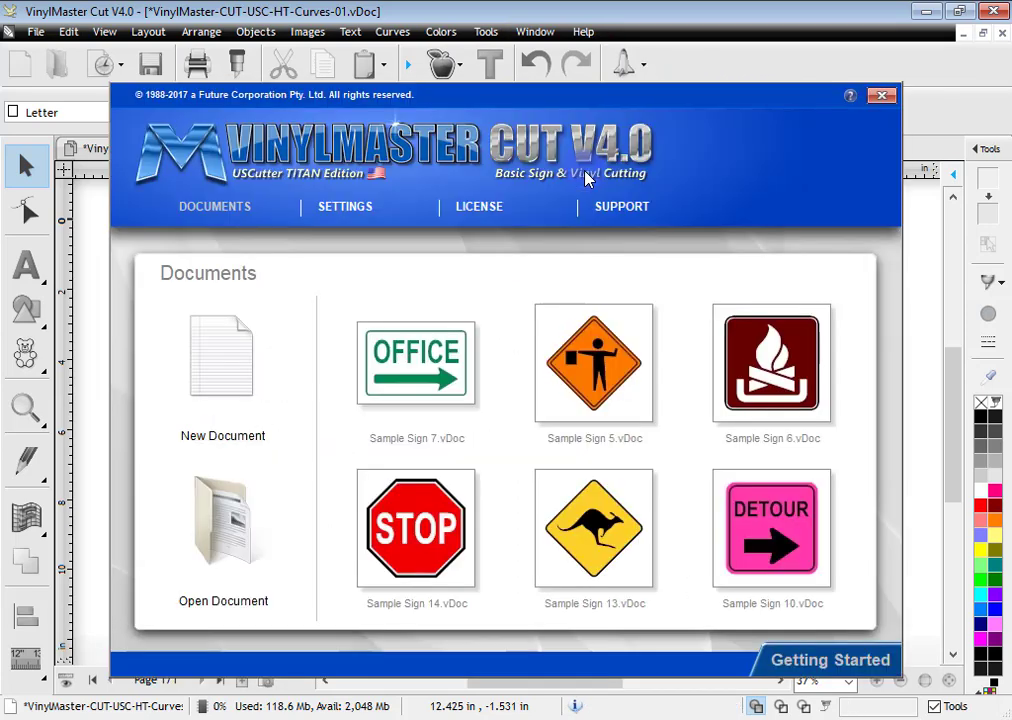
left_click(466, 210)
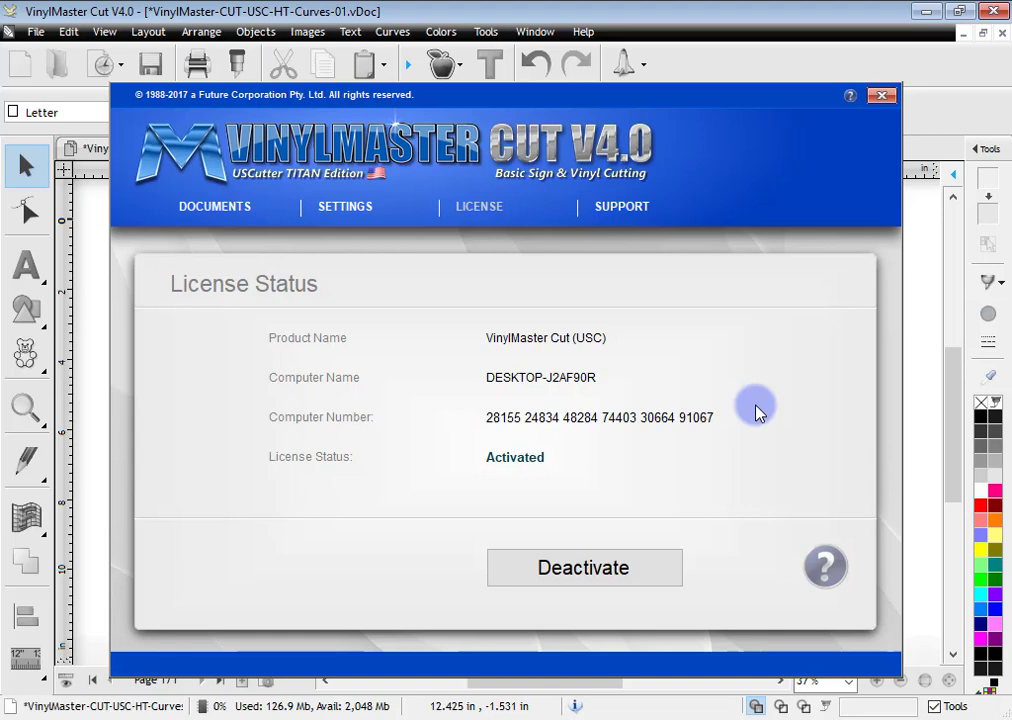
left_click(637, 212)
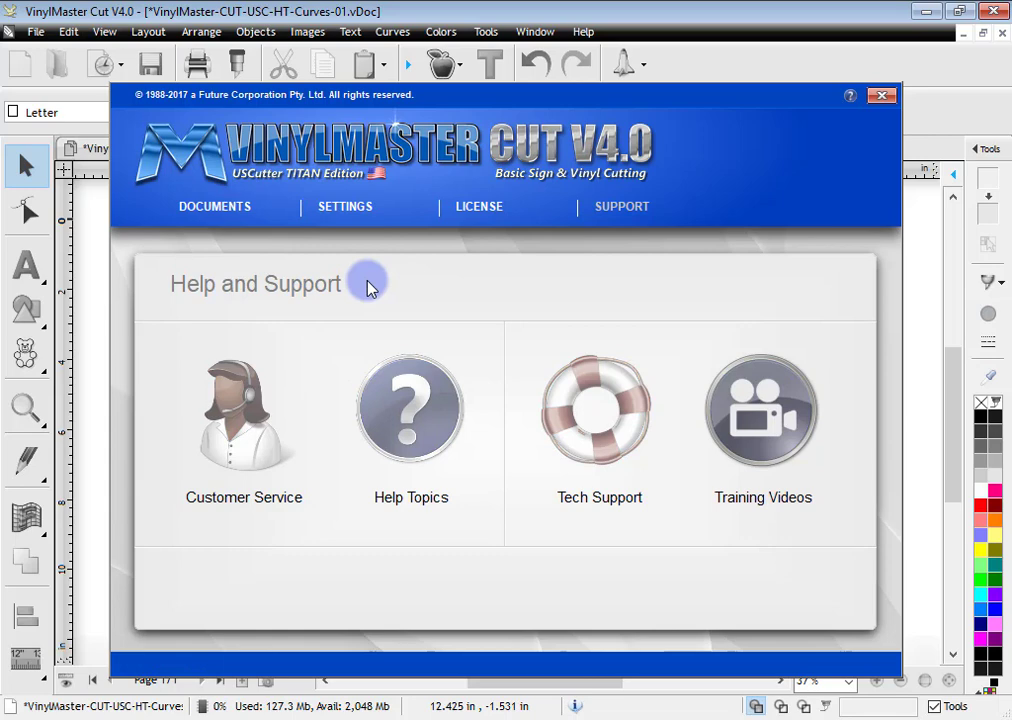
Create a new blank Untitled document keeping Letter size, closing Page Setup without changes
left_click(219, 210)
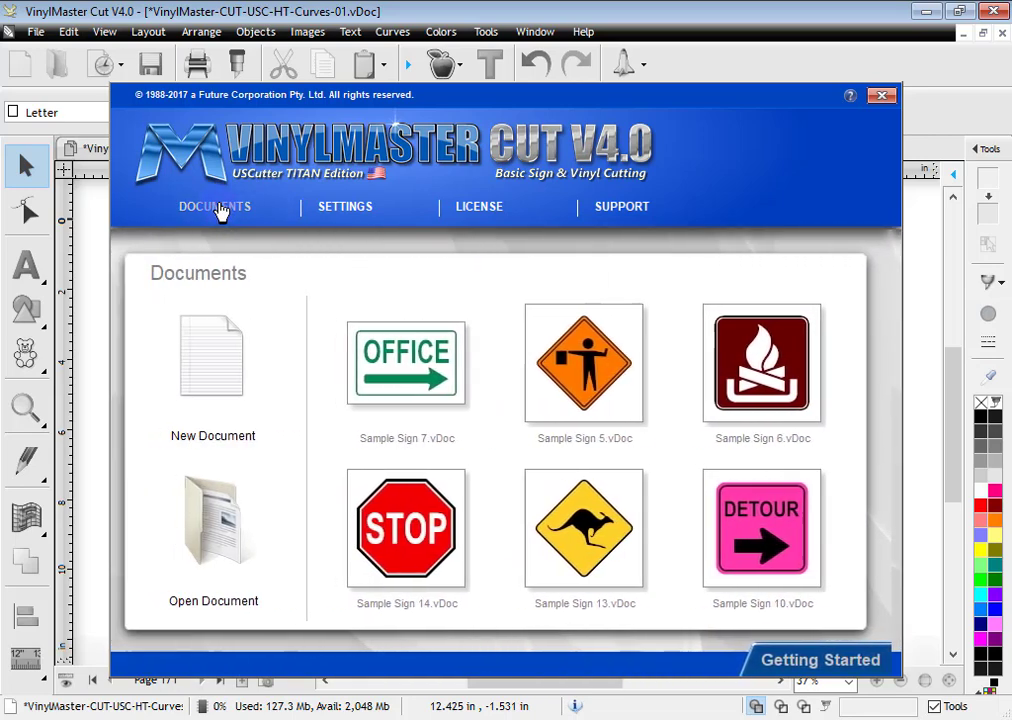
left_click(222, 375)
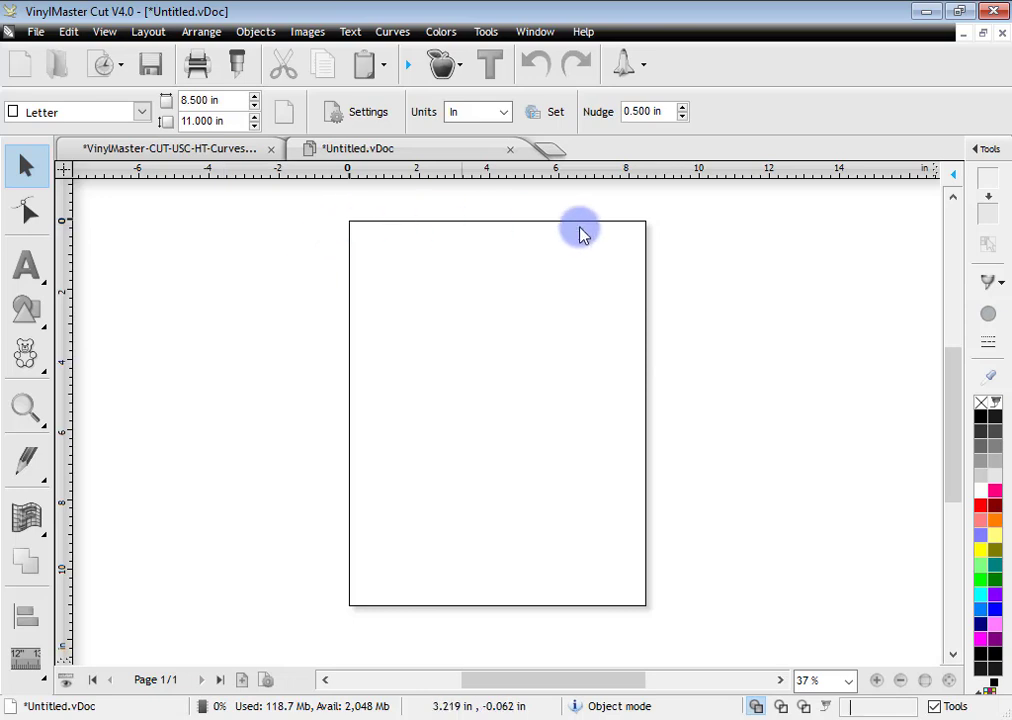
left_click(142, 112)
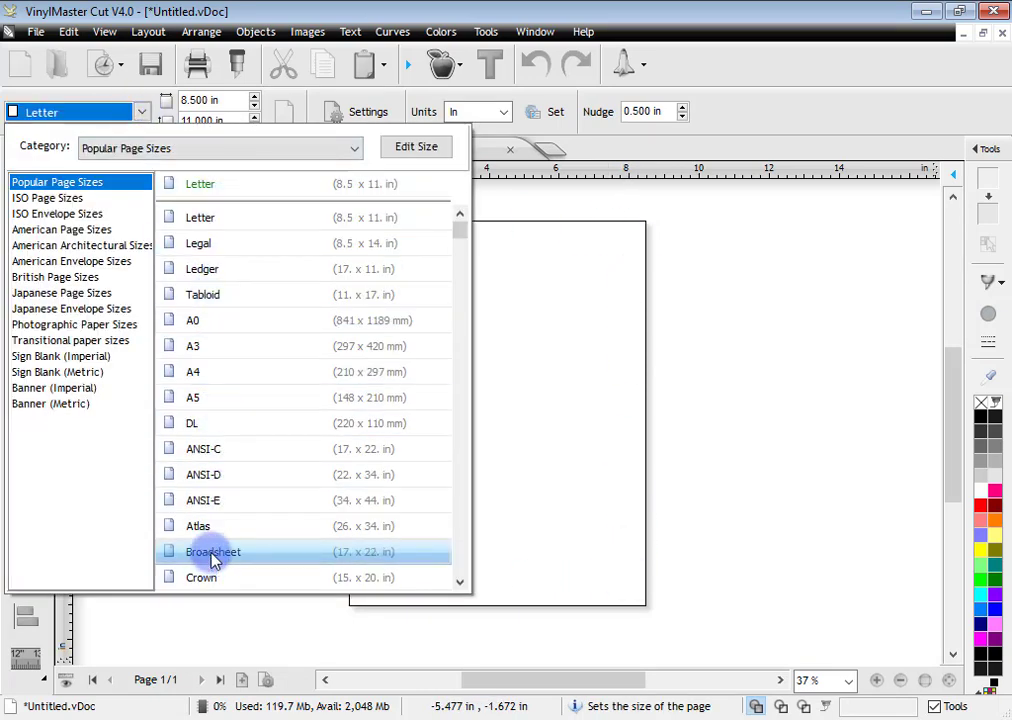
left_click(389, 190)
left_click(358, 114)
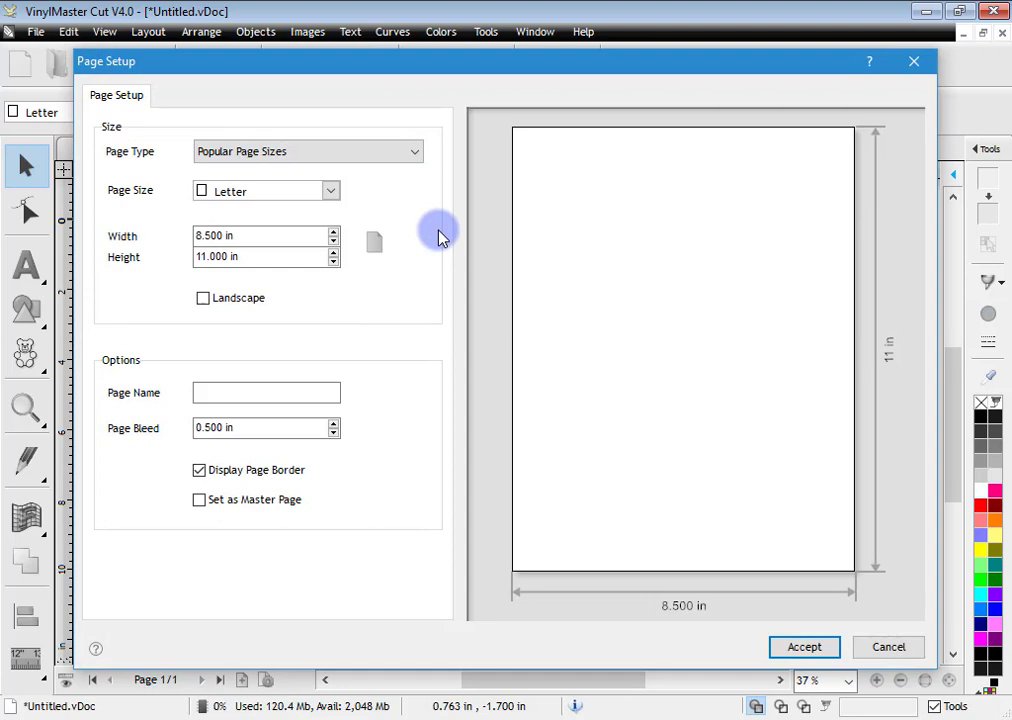
left_click(886, 641)
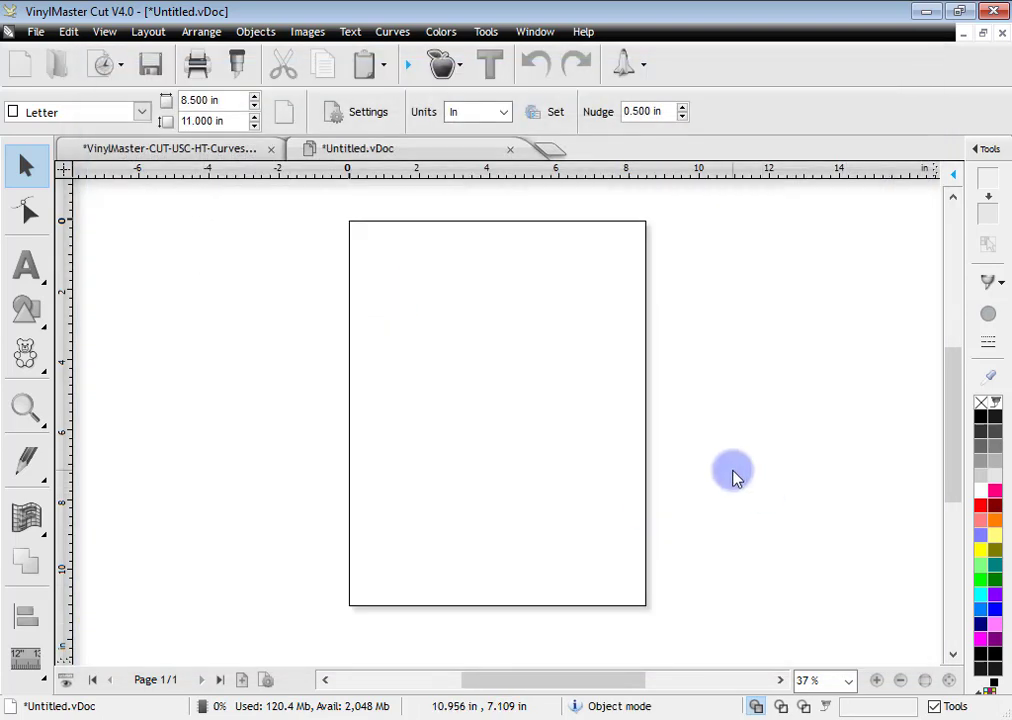
left_click(625, 66)
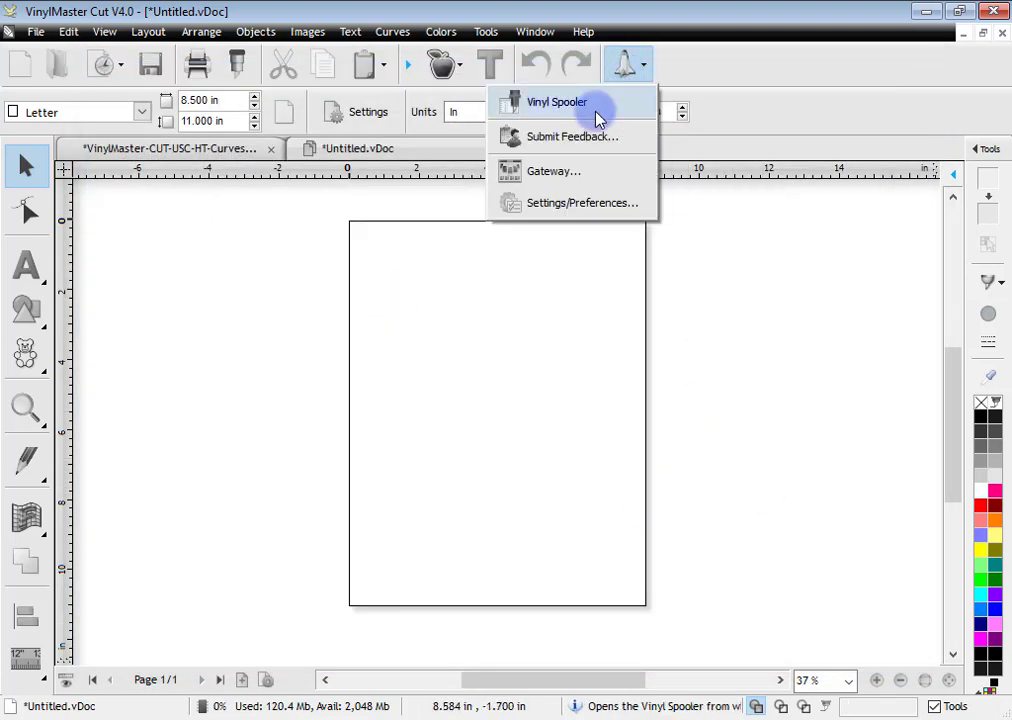
Reopen the Gateway, browse the Samples folder twice, and cancel without opening any file
left_click(565, 176)
left_click(253, 530)
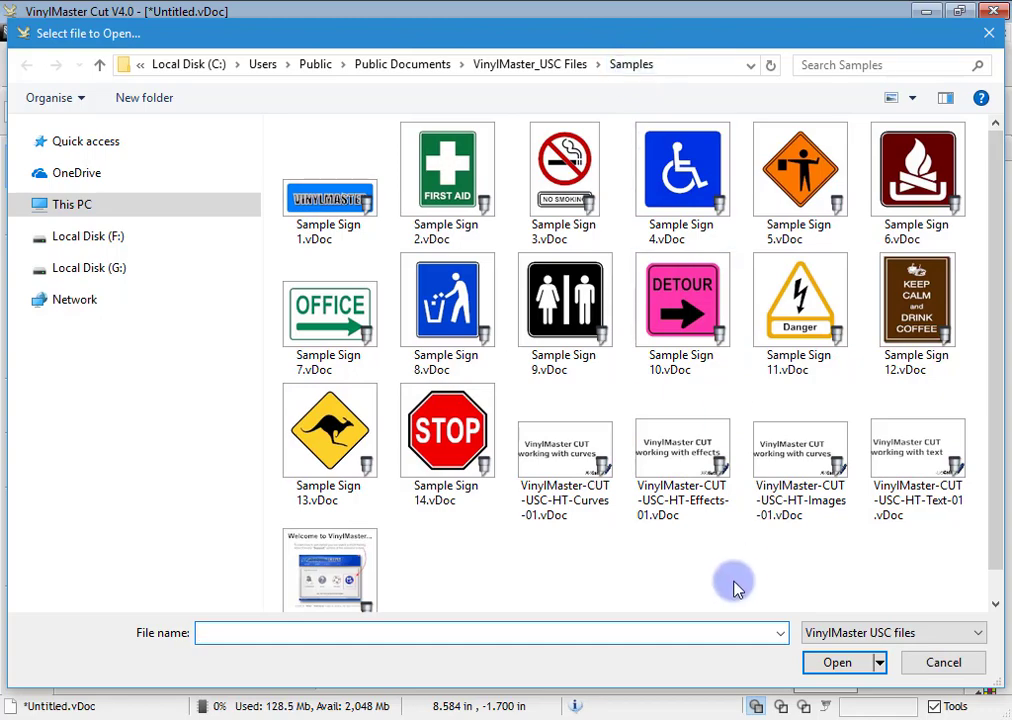
left_click(912, 661)
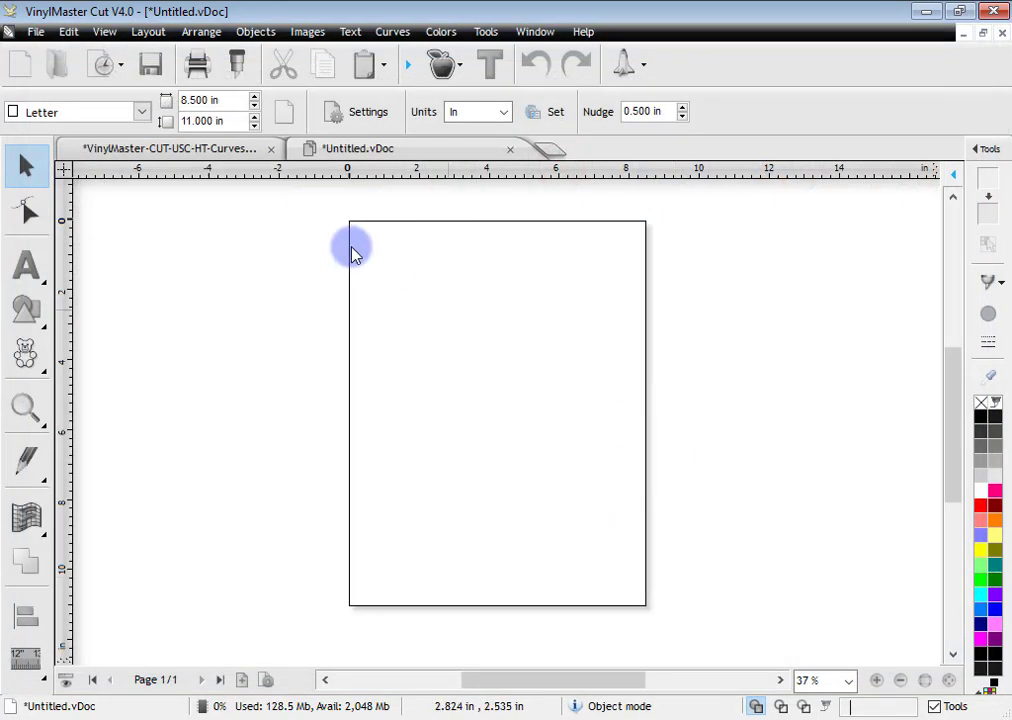
left_click(52, 76)
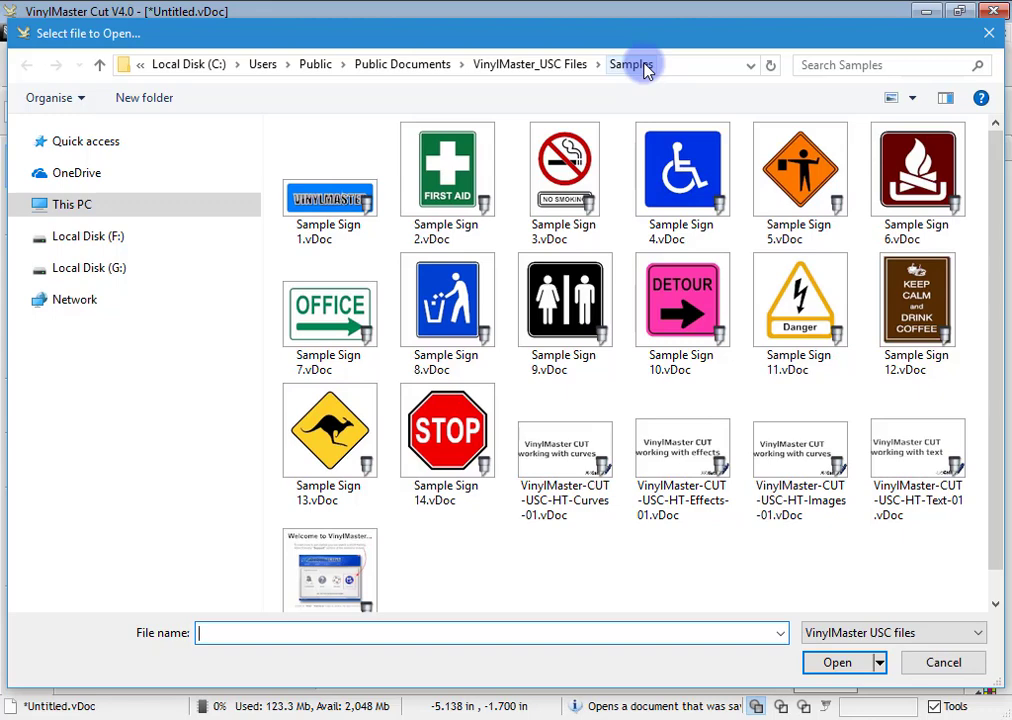
left_click(940, 662)
left_click(628, 66)
Reopen the Gateway, flip between Getting Started and Documents, then close it back to the Untitled page
left_click(553, 171)
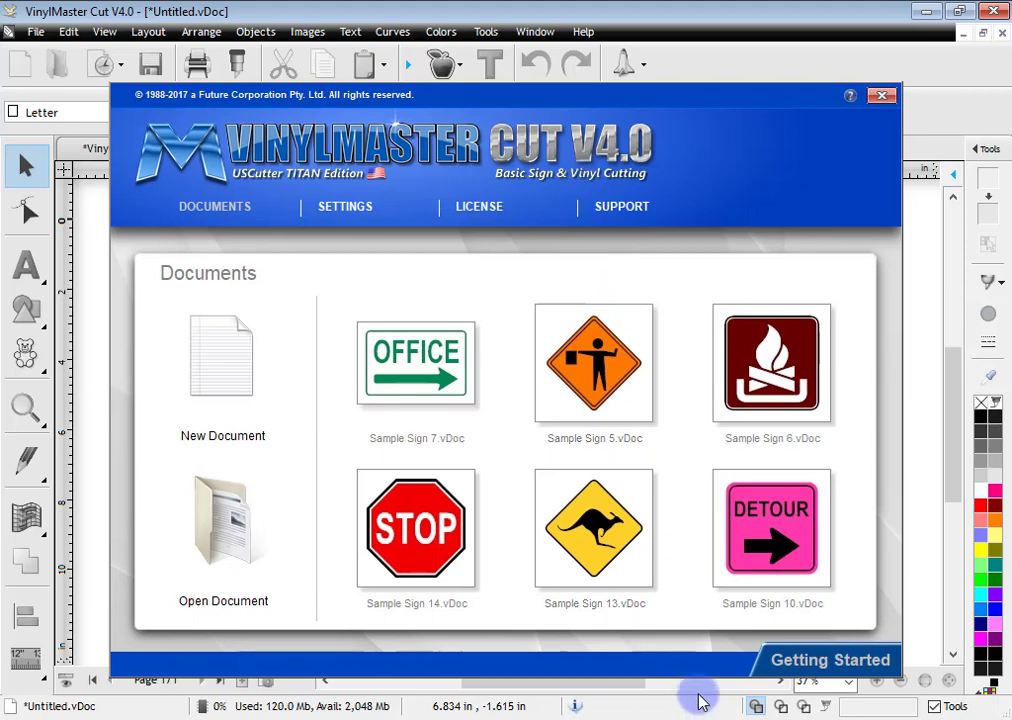
left_click(818, 666)
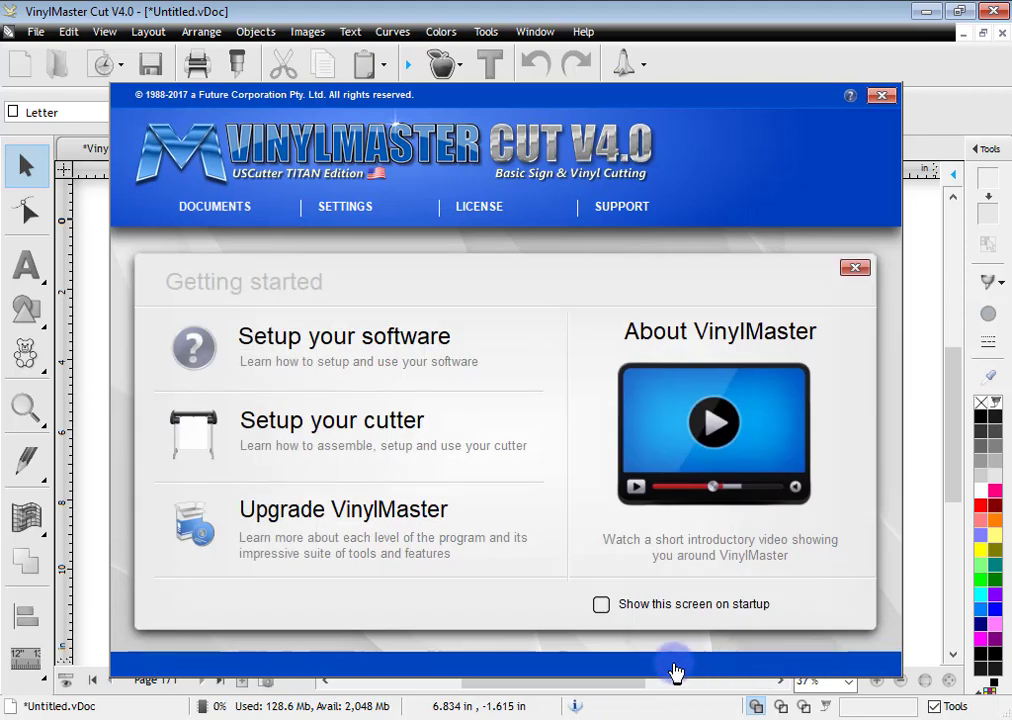
left_click(186, 211)
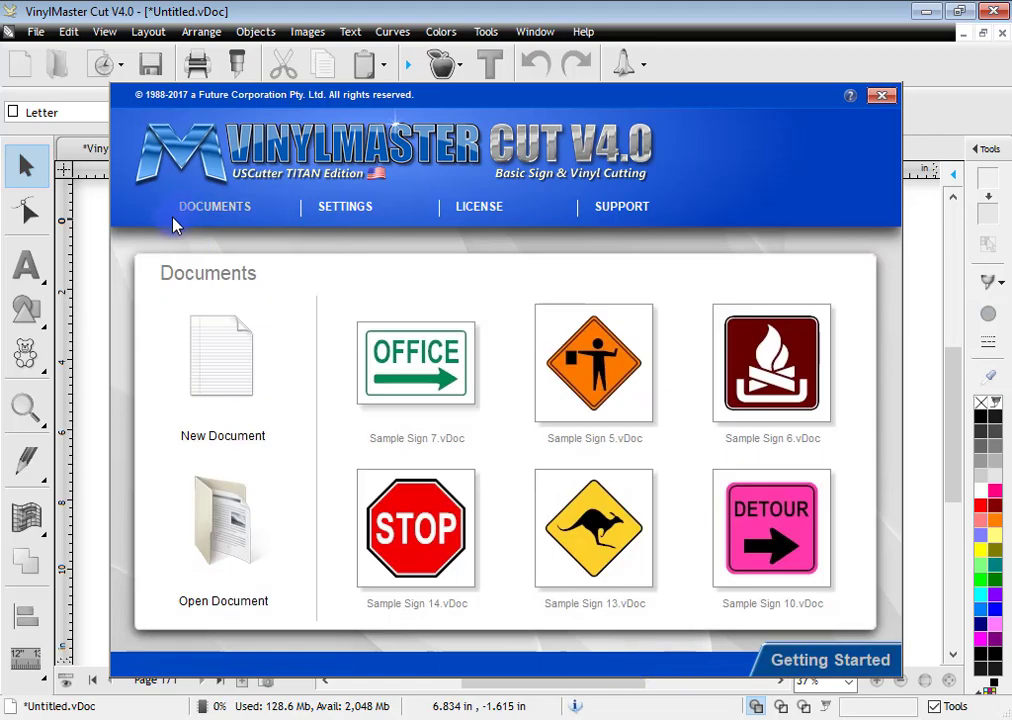
left_click(812, 668)
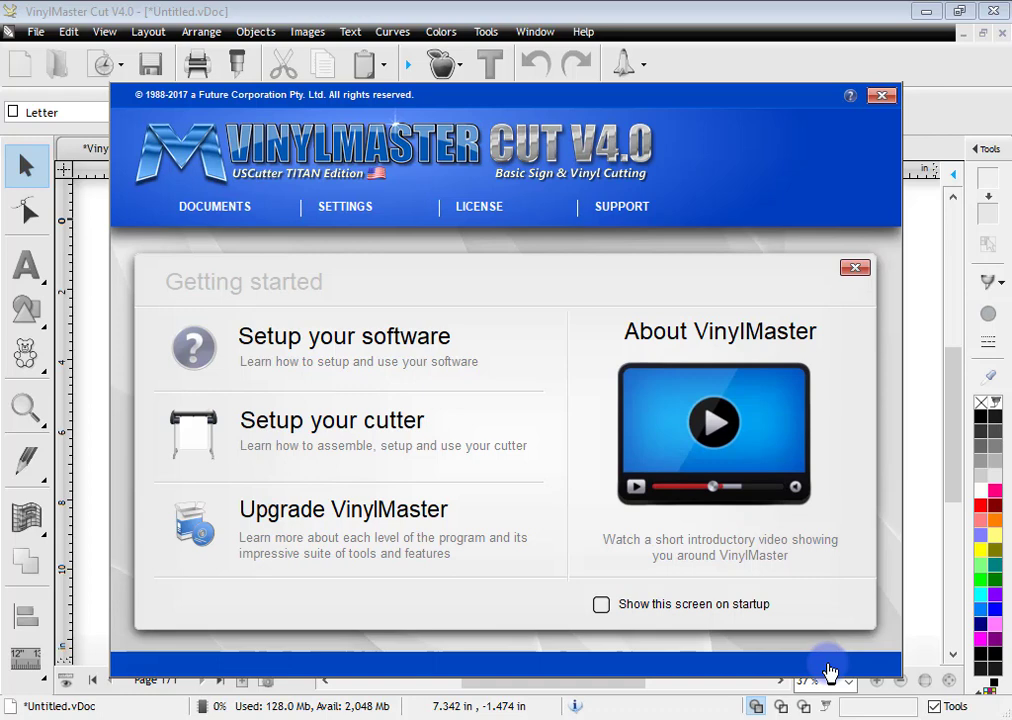
left_click(881, 95)
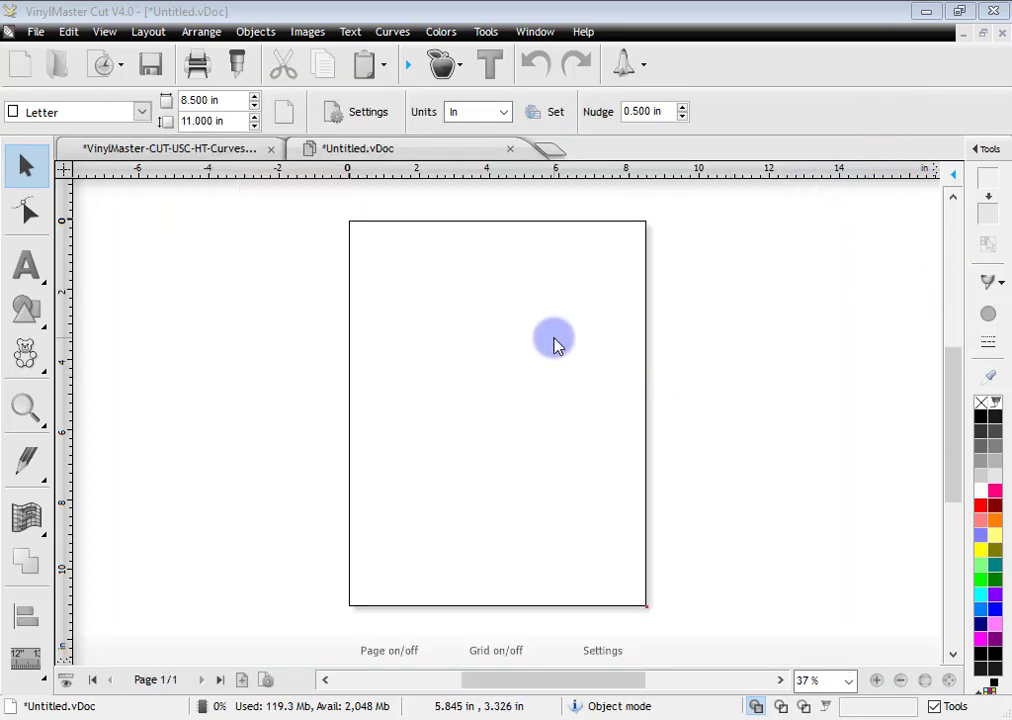
Toggle the page outline off and on, and turn the grid on then back off
left_click(404, 654)
left_click(403, 657)
left_click(481, 669)
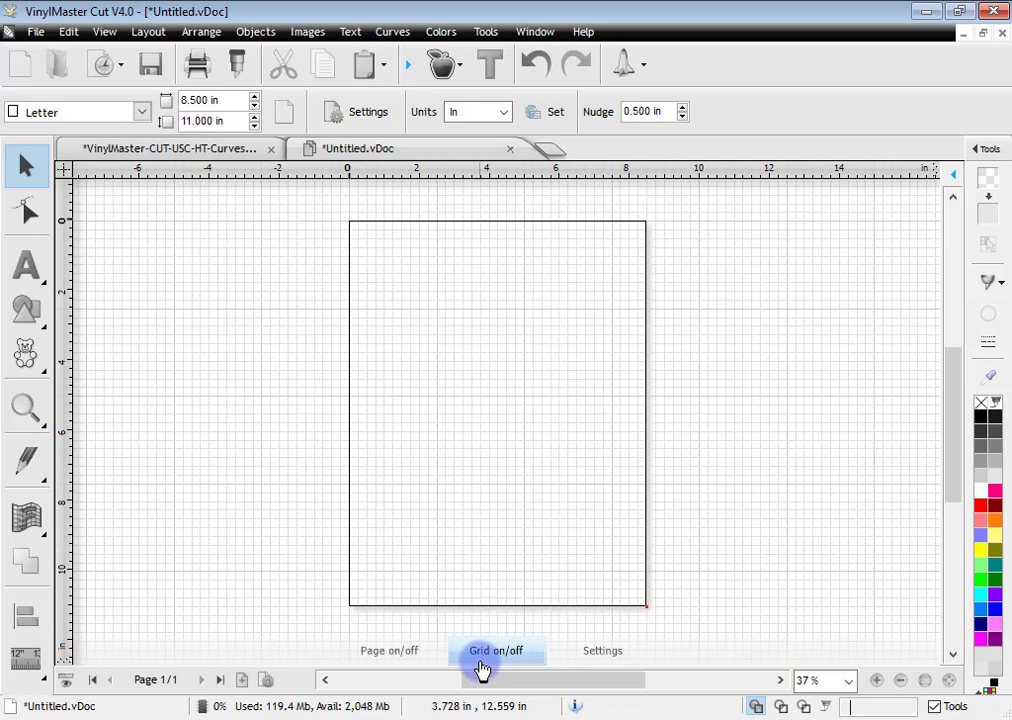
left_click(592, 658)
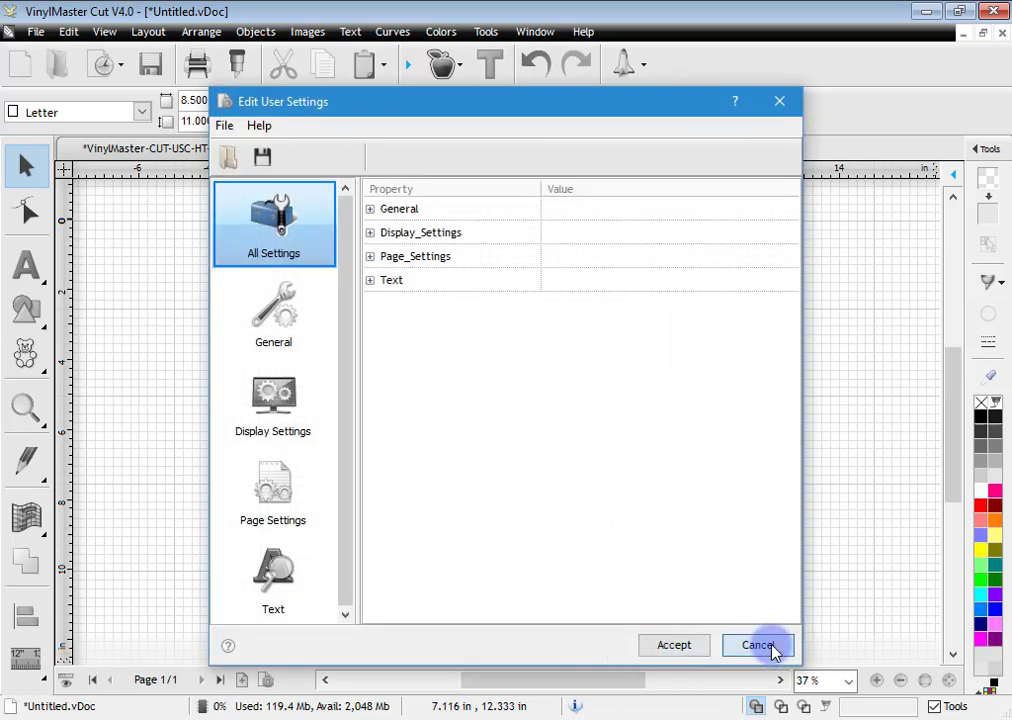
left_click(773, 648)
left_click(508, 660)
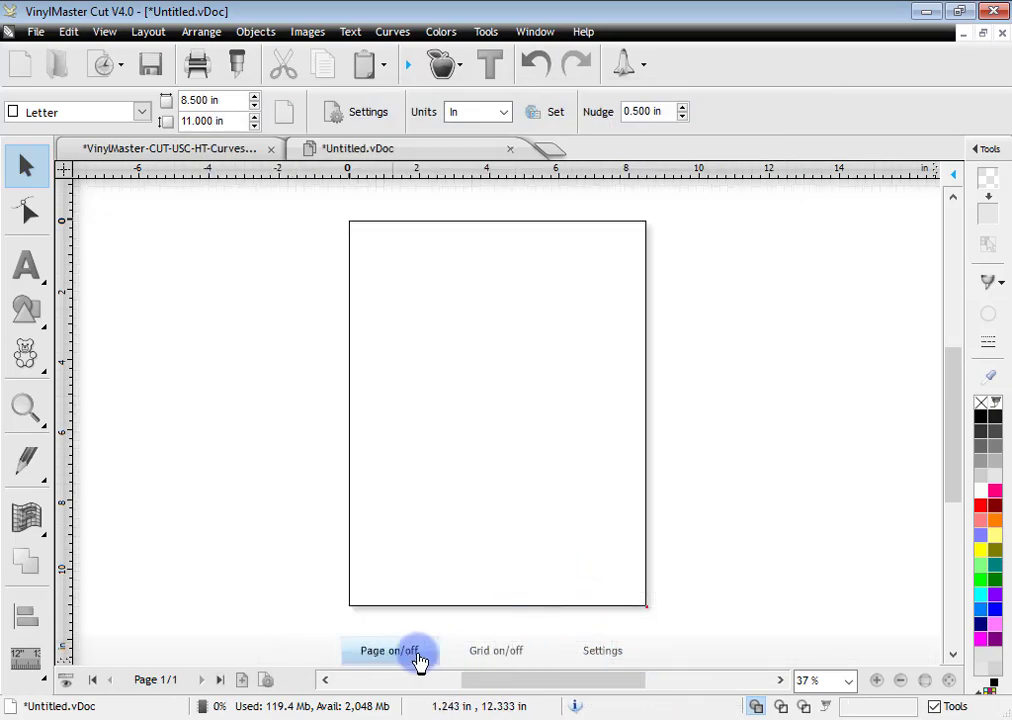
Switch off Heads Up in the Tools menu and zoom out
left_click(482, 33)
left_click(538, 166)
scroll(500, 405, "down", 1)
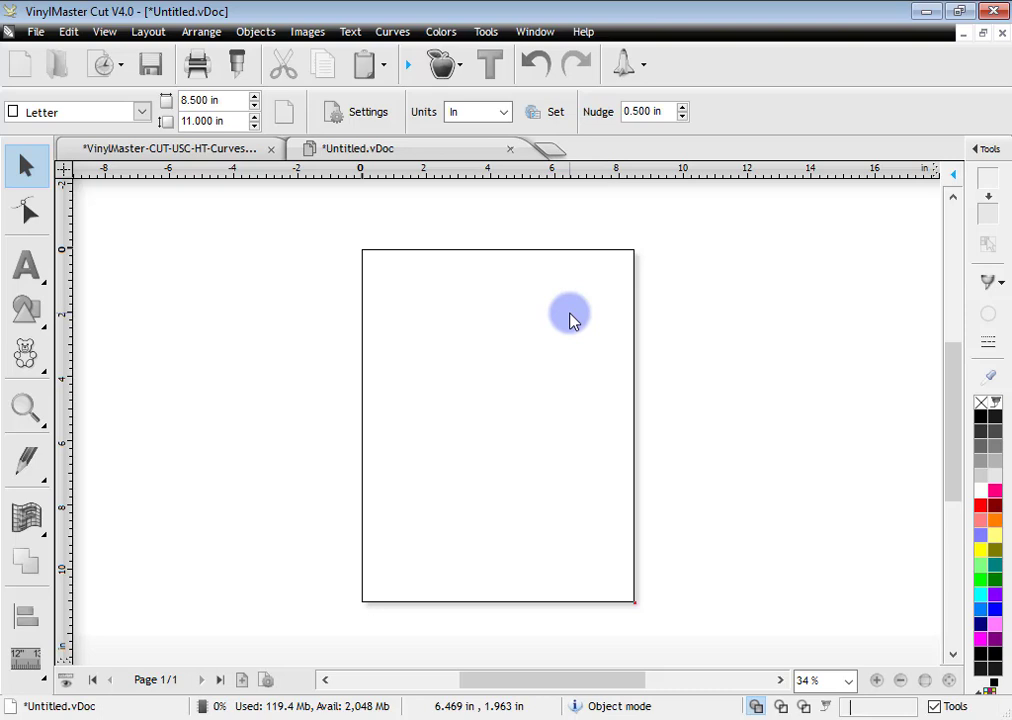
Open Fast Hints from the right-edge Tools tab, tick Show hints on start up, and browse How to Guides
left_click(973, 158)
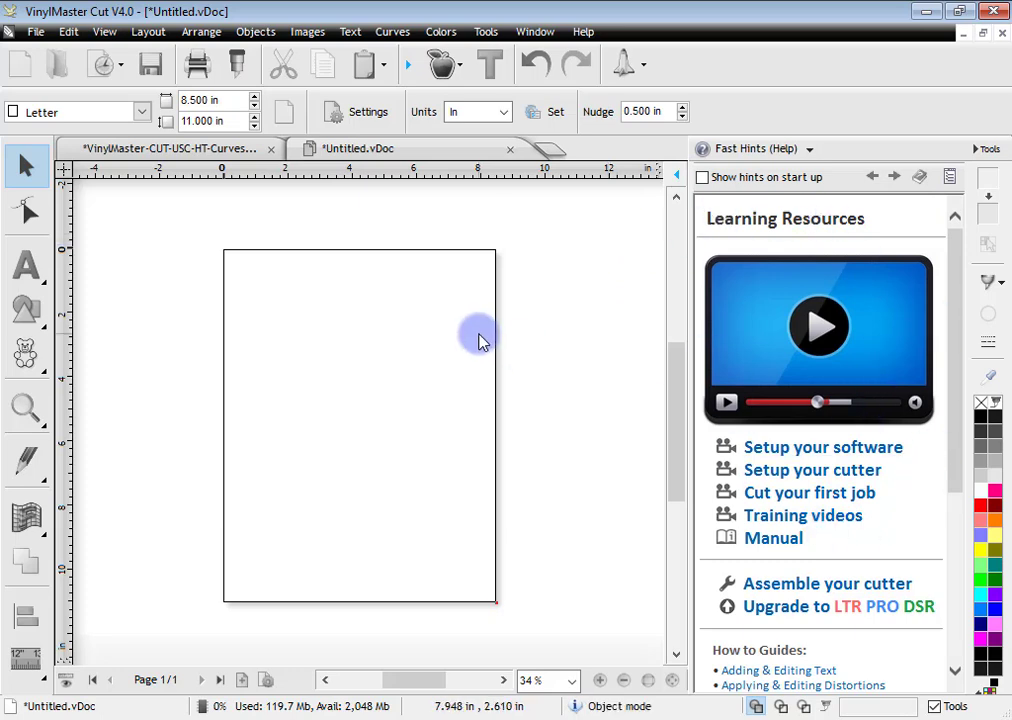
left_click(702, 177)
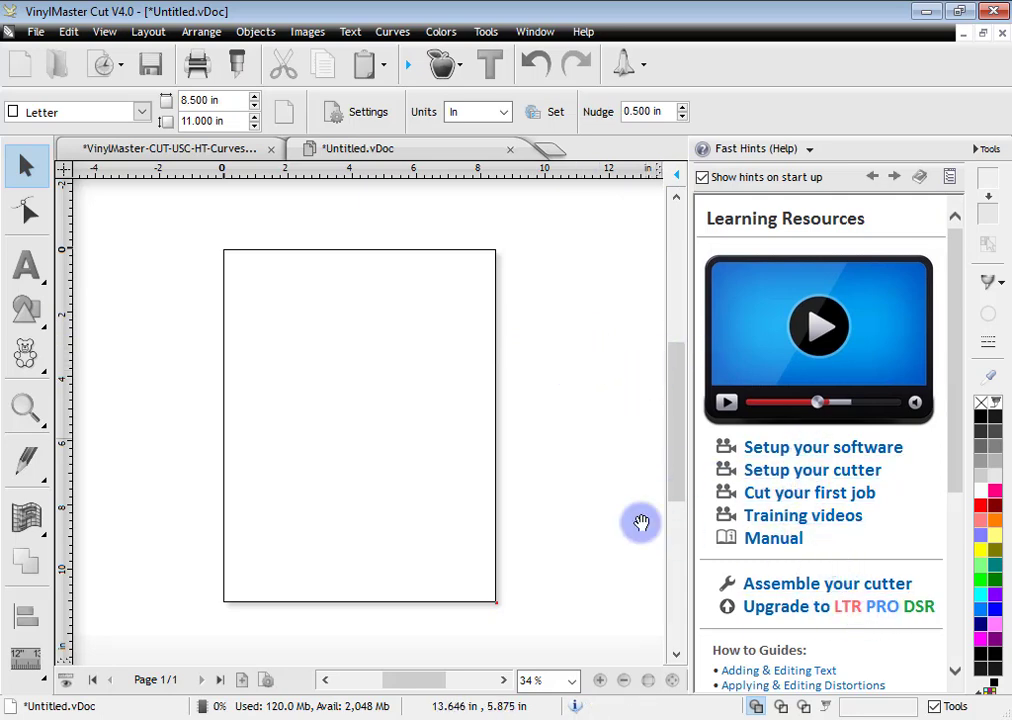
scroll(808, 438, "down", 3)
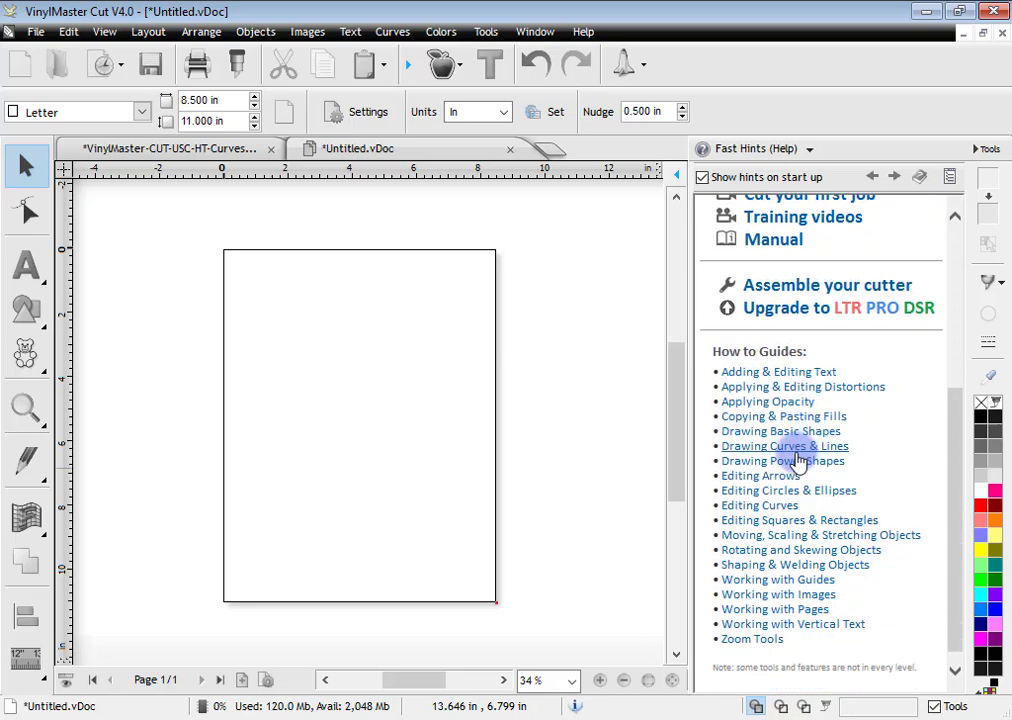
scroll(739, 447, "up", 3)
scroll(737, 451, "up", 2)
Draw a black square near the page's top-left and a large centred circle from power shapes
left_click(27, 309)
left_click(84, 328)
left_click_drag(270, 290, 360, 356)
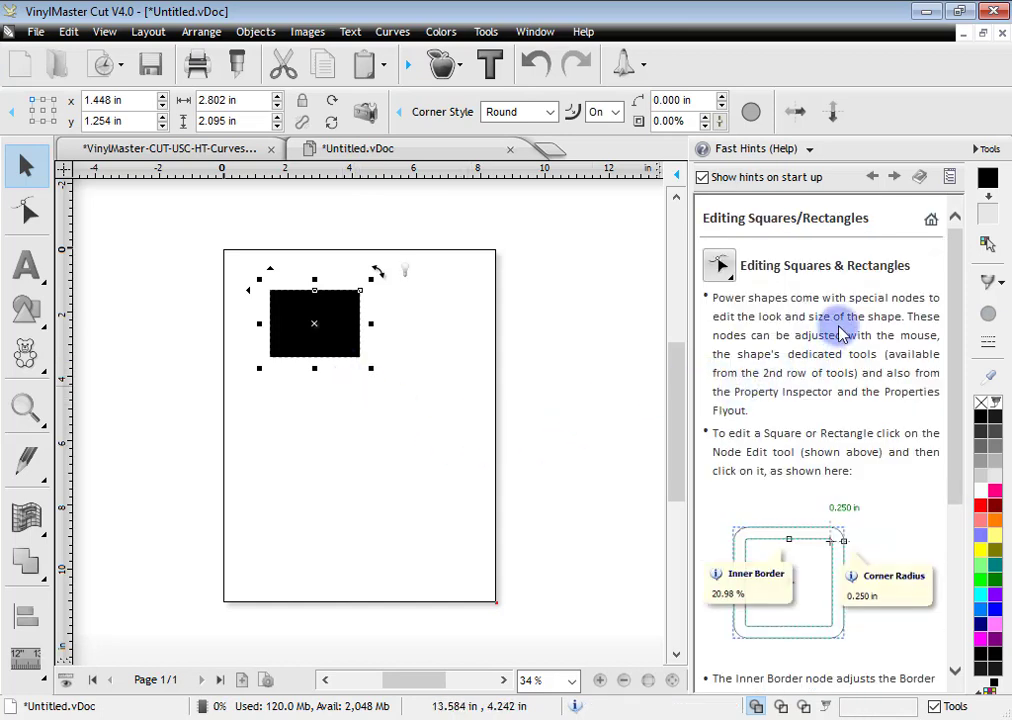
scroll(968, 400, "down", 8)
scroll(757, 361, "up", 8)
left_click(26, 308)
left_click(140, 323)
left_click_drag(339, 402, 402, 472)
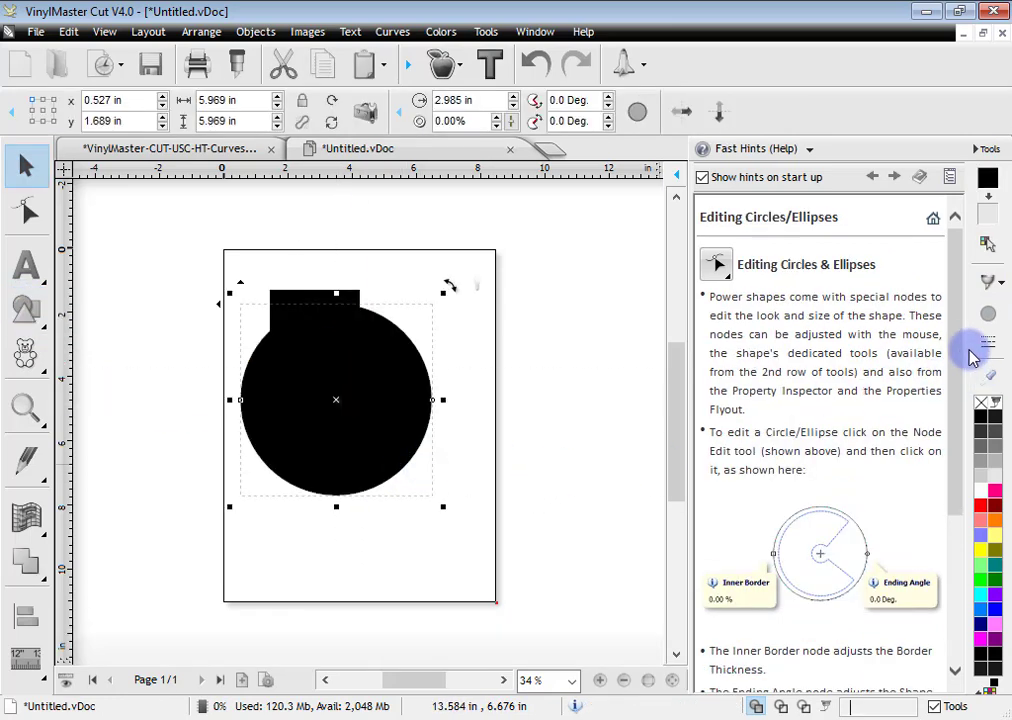
scroll(958, 440, "down", 5)
Draw a power-shape arrow across the top of the circle
left_click(28, 307)
left_click(190, 322)
left_click_drag(282, 244, 474, 373)
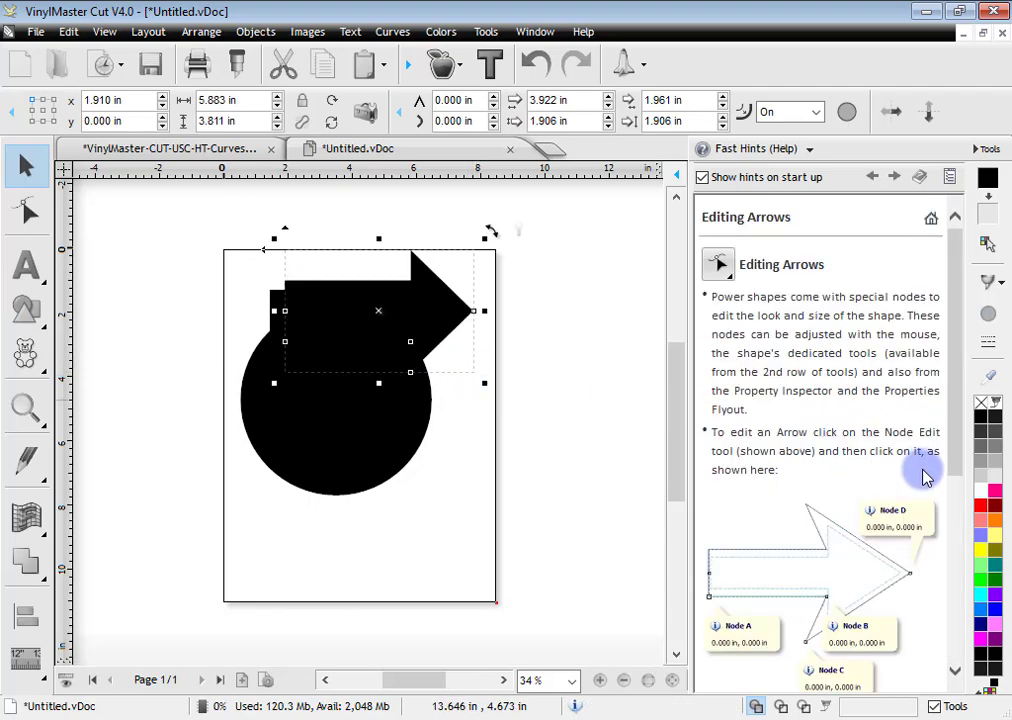
left_click_drag(958, 465, 847, 425)
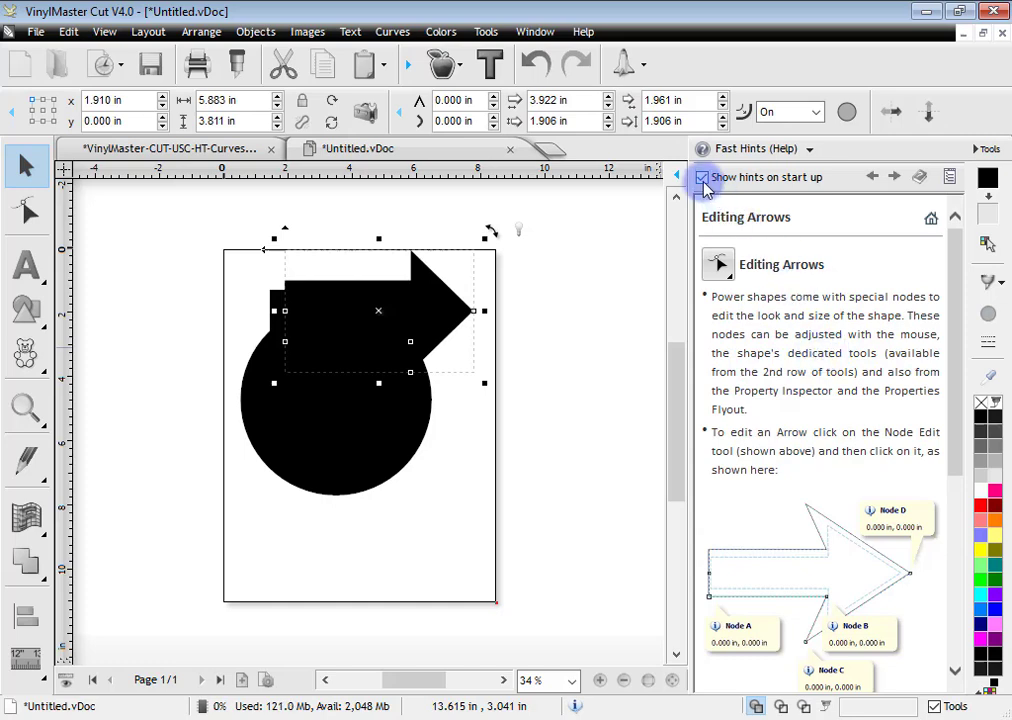
Return Fast Hints to Learning Resources, close the panel, and delete all three shapes
left_click(599, 253)
left_click(950, 176)
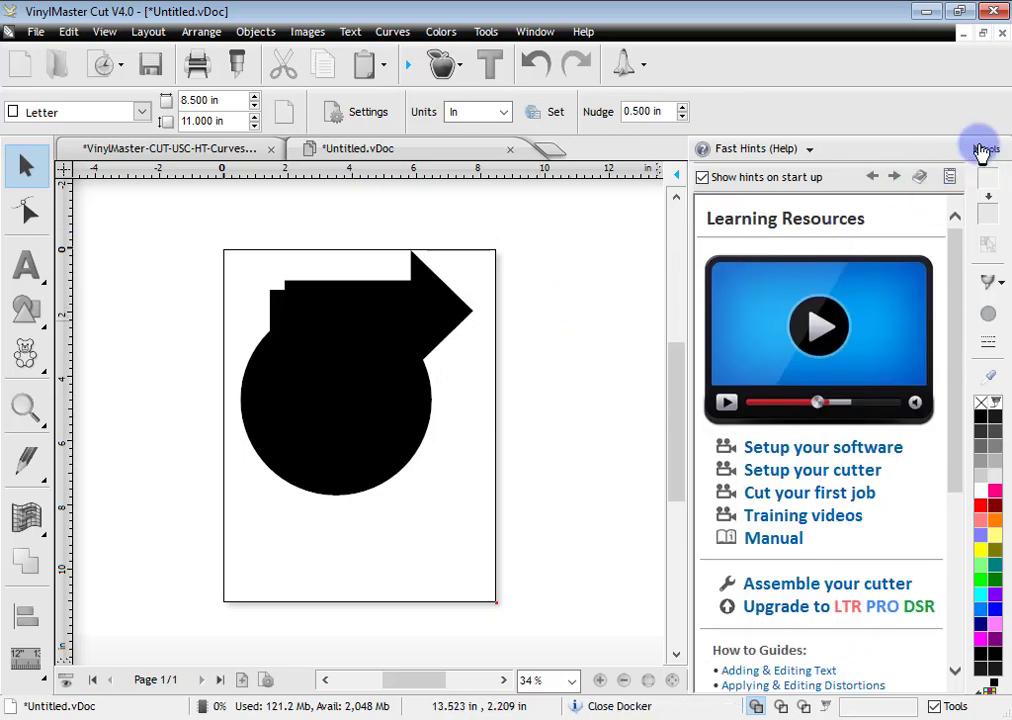
left_click(985, 148)
left_click_drag(339, 223, 691, 542)
key("Delete")
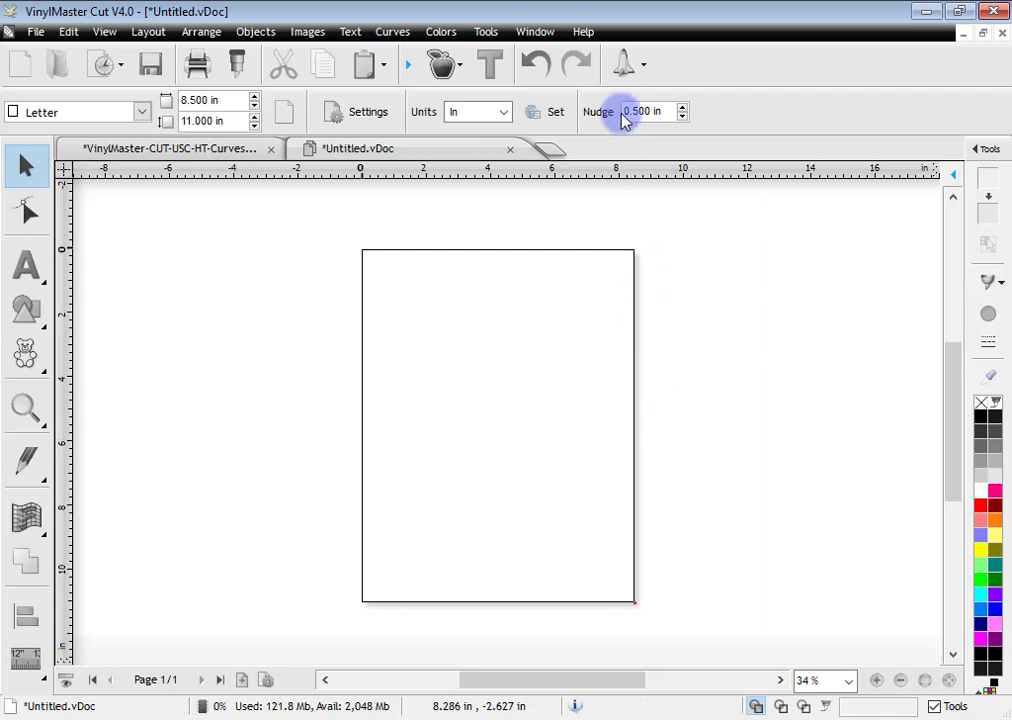
Launch the Vinyl Spooler from File > Cut/Plot
left_click(623, 72)
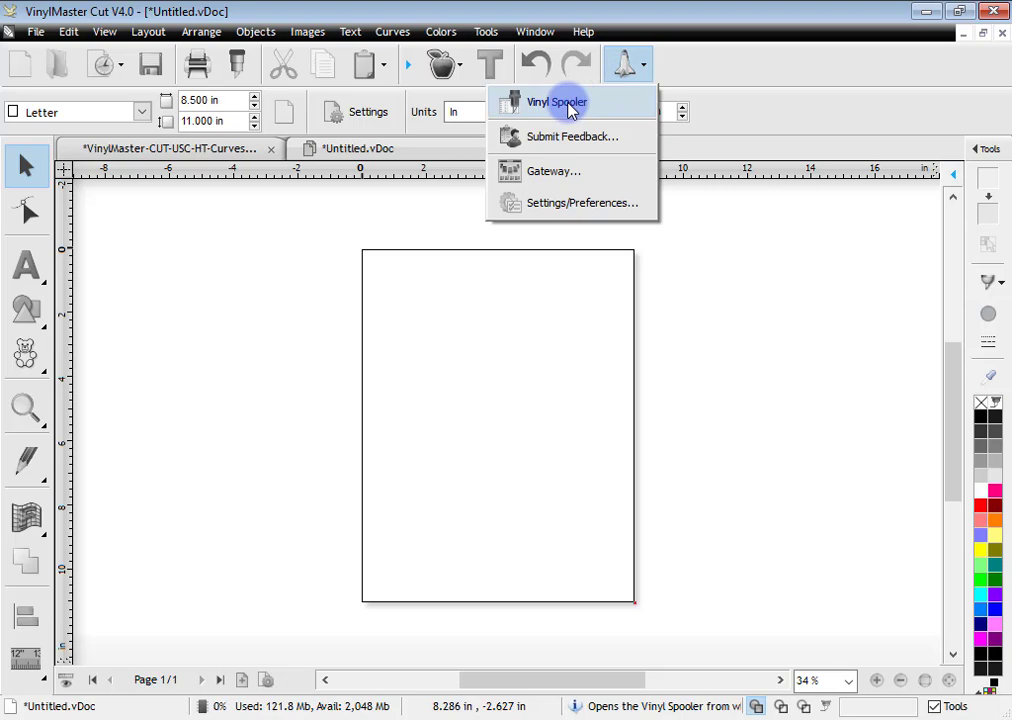
left_click(35, 31)
mouse_move(129, 315)
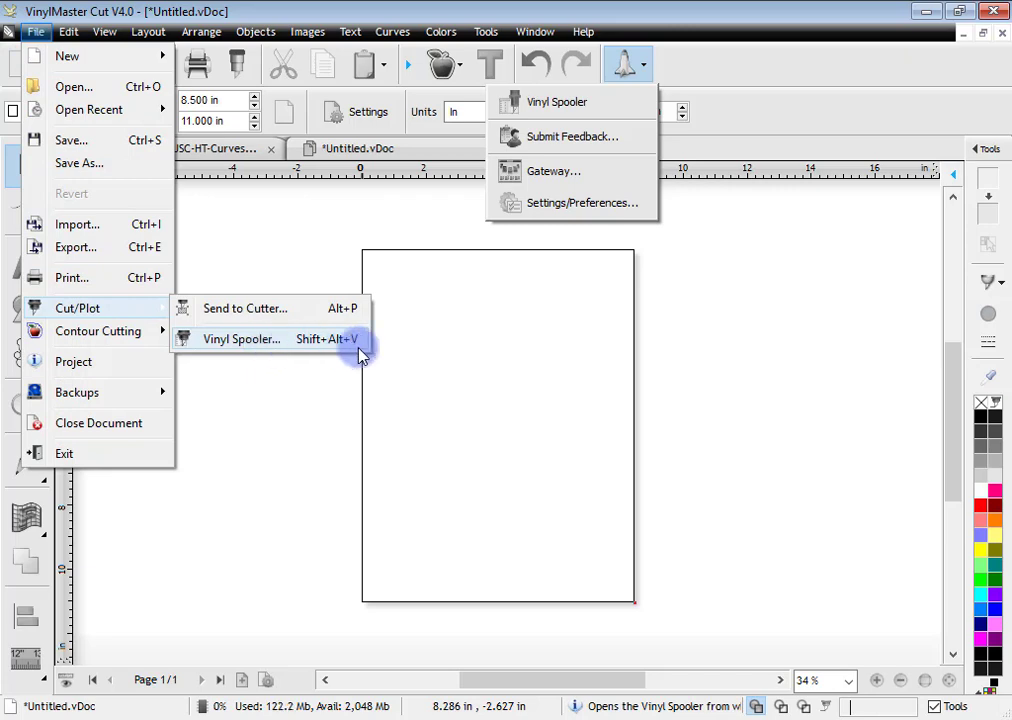
left_click(321, 346)
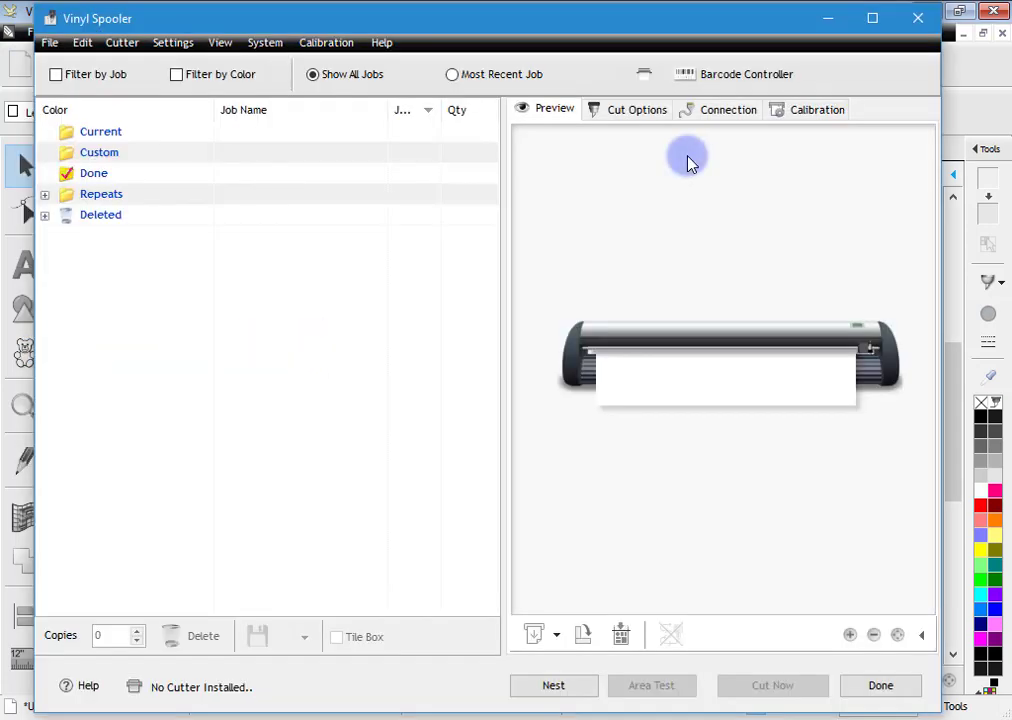
Review the cutter connection settings and confirm no cutters are installed yet
left_click(716, 111)
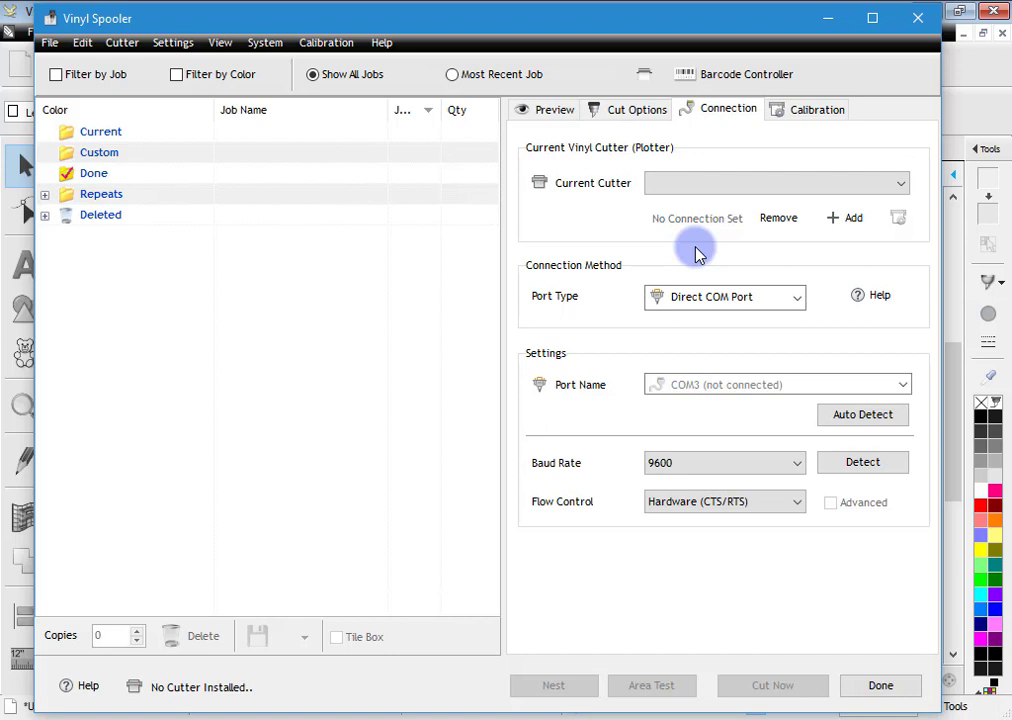
left_click(733, 184)
left_click(733, 184)
Install the TITAN3 - 53in (Servo) ARMS cutter driver, then close the Vinyl Spooler
left_click(834, 228)
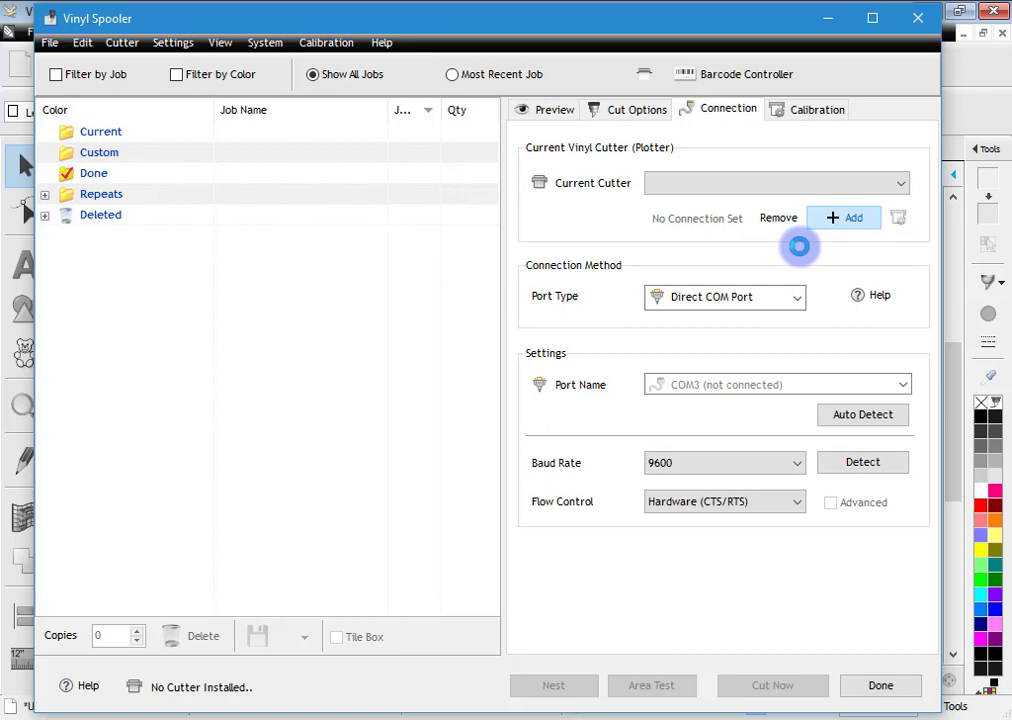
left_click(620, 287)
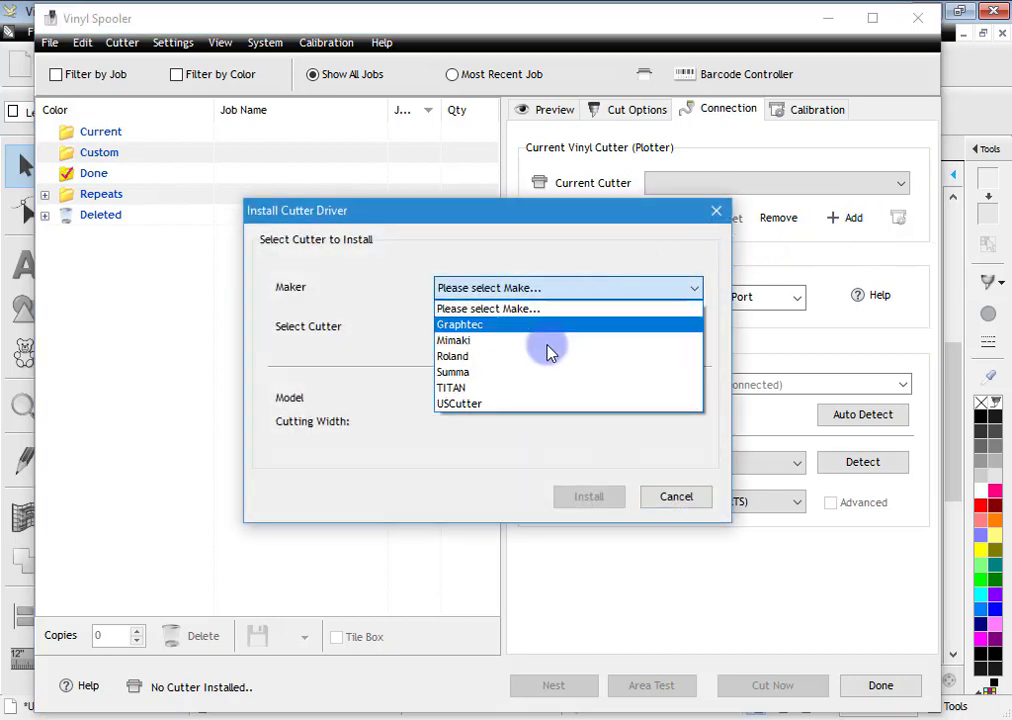
left_click(450, 387)
left_click(533, 328)
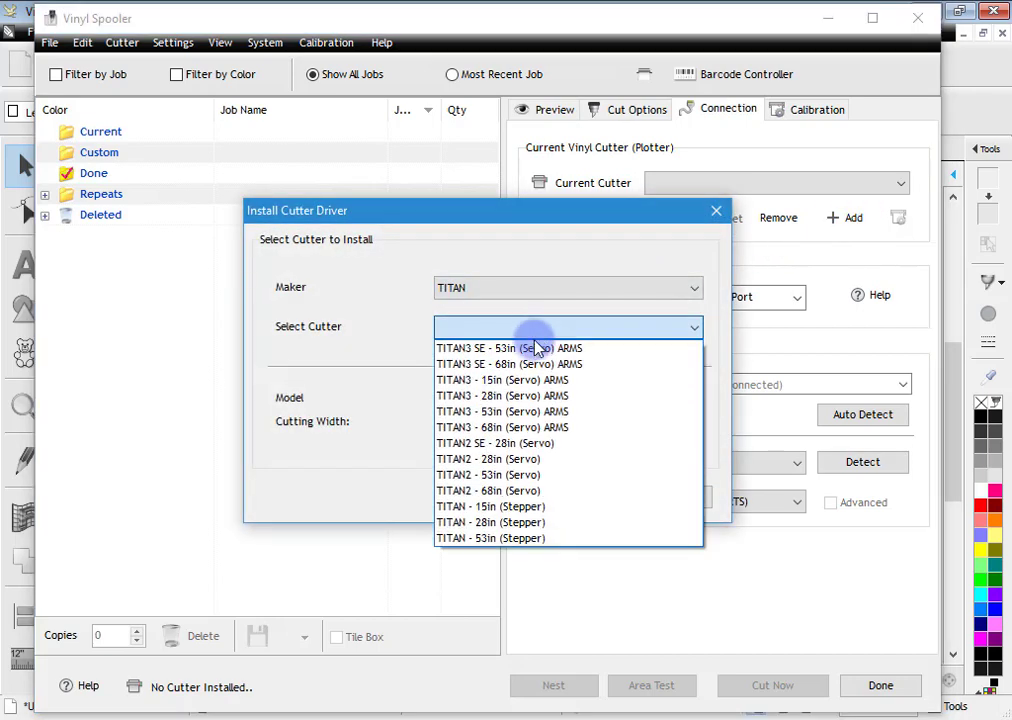
left_click(557, 412)
left_click(587, 497)
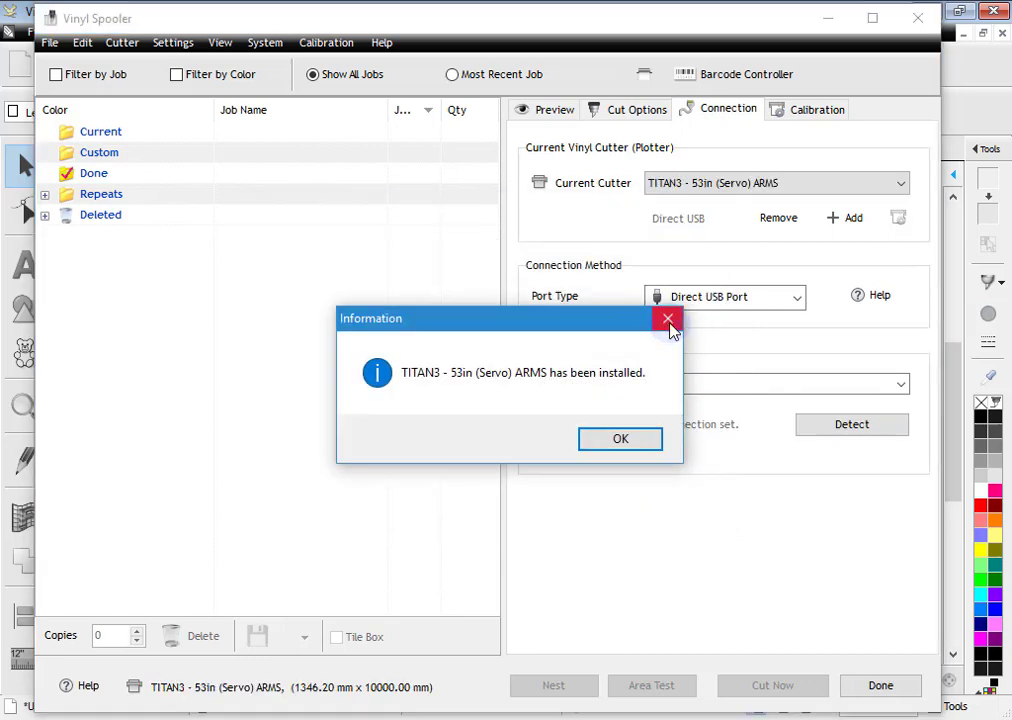
left_click(668, 320)
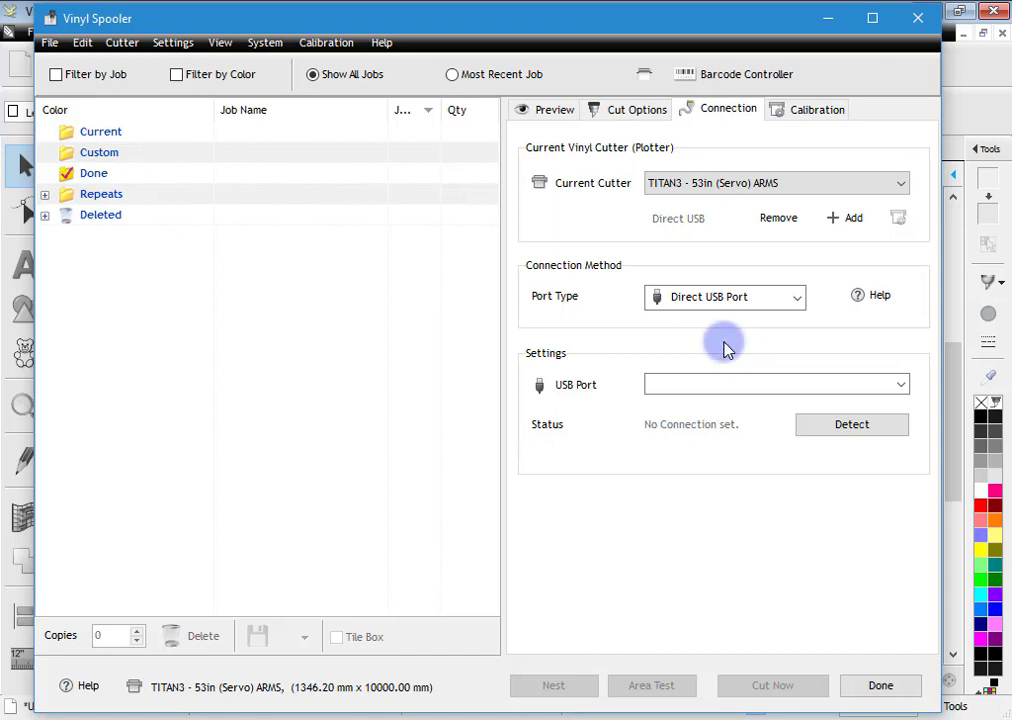
left_click(917, 18)
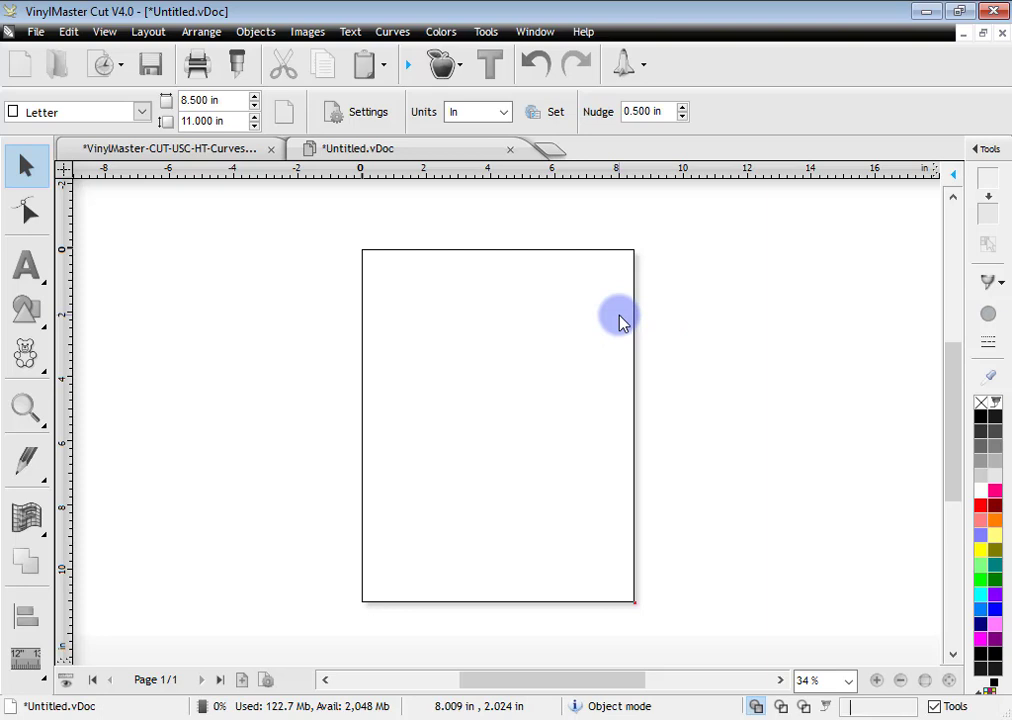
Draw a small square near the page's top-left with the Square shape tool
left_click(25, 308)
left_click(87, 332)
mouse_move(427, 318)
left_mouse_down()
mouse_move(477, 357)
mouse_move(436, 343)
left_mouse_up()
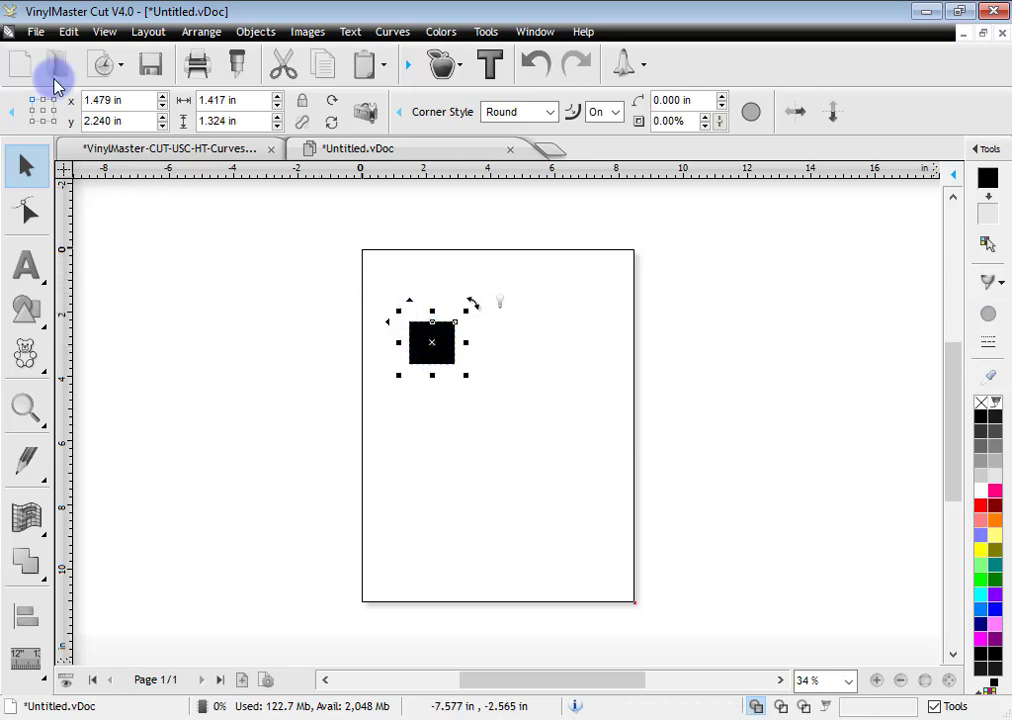
Switch on the canvas grid from the View menu
left_click(37, 31)
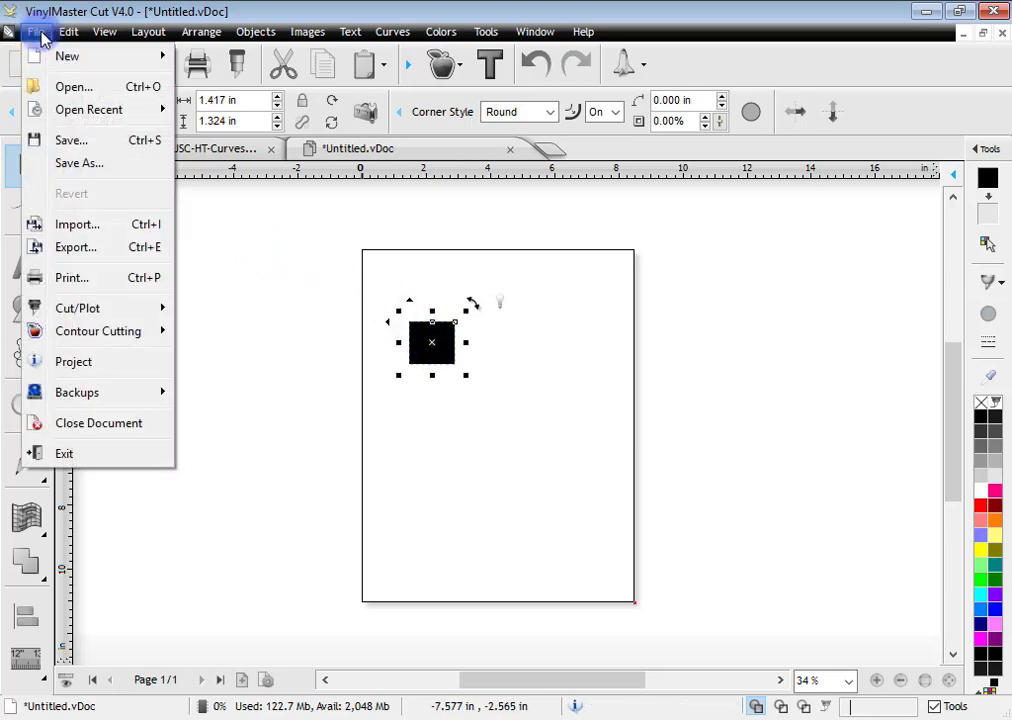
mouse_move(117, 38)
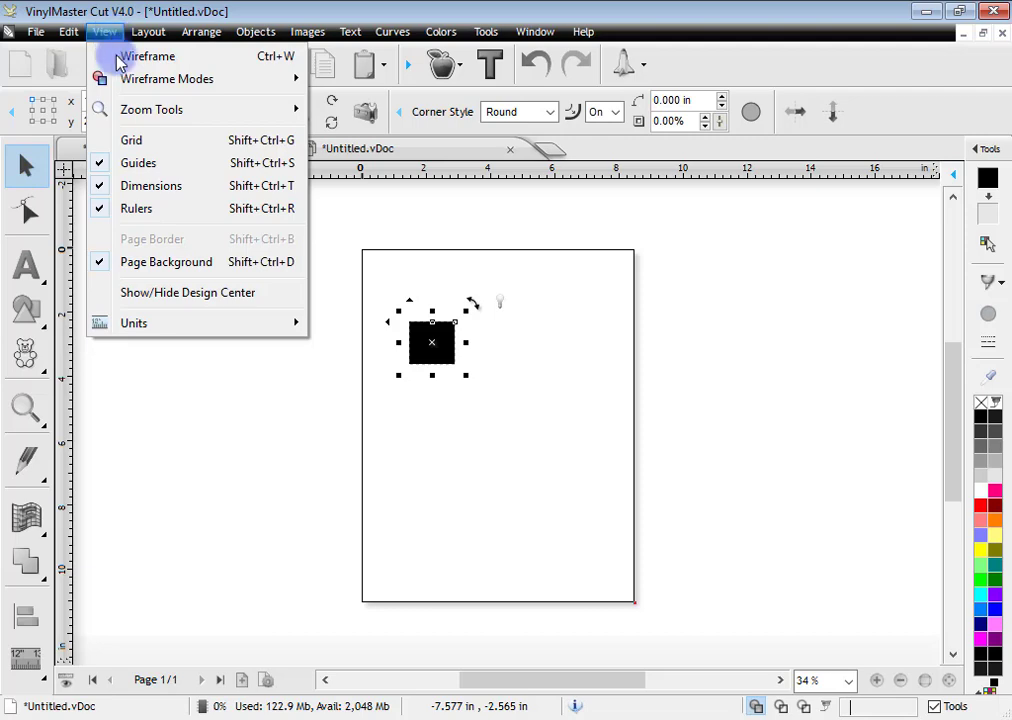
left_click(131, 140)
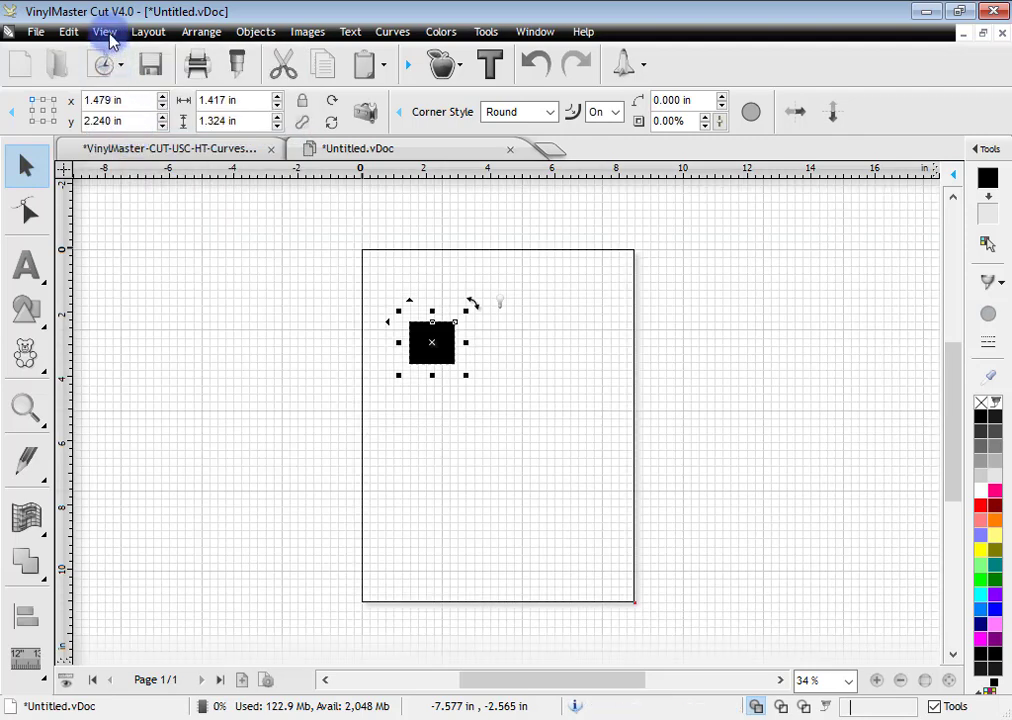
left_click(104, 31)
left_click(129, 167)
left_click(104, 31)
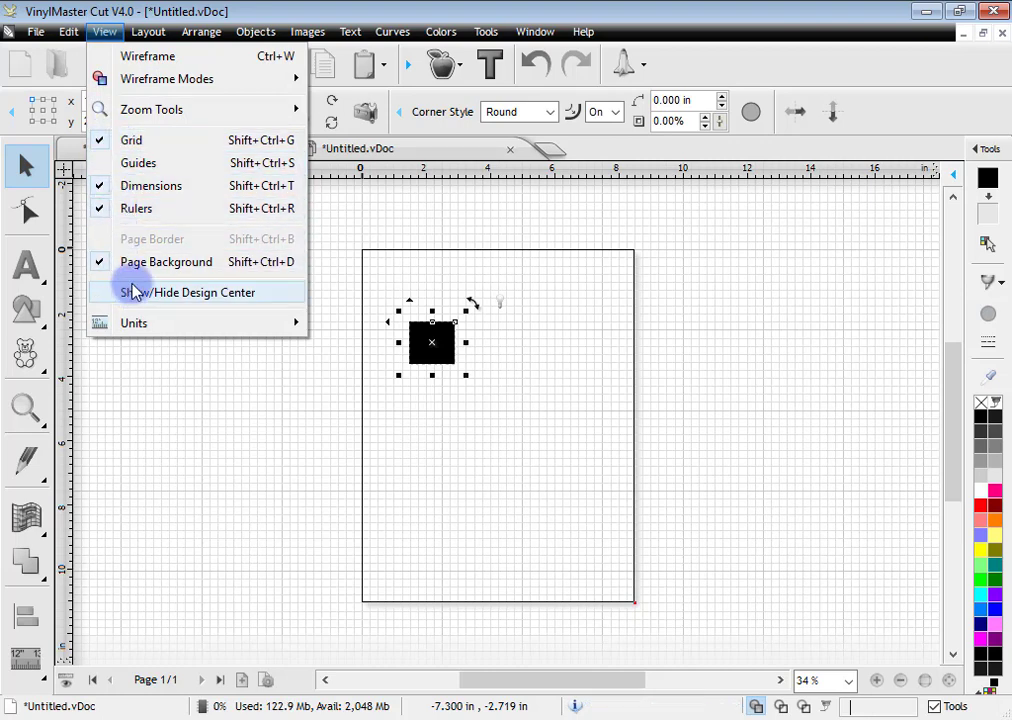
Place a vertical guide at 1.000 in and fit the whole page into view
left_click(137, 163)
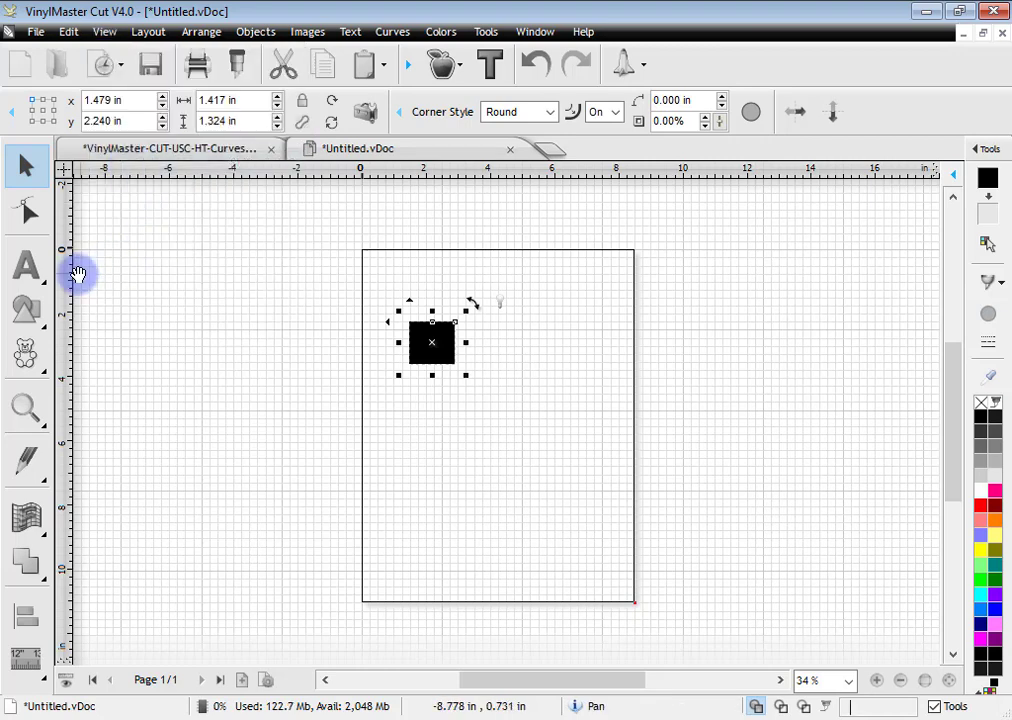
left_click_drag(75, 273, 395, 294)
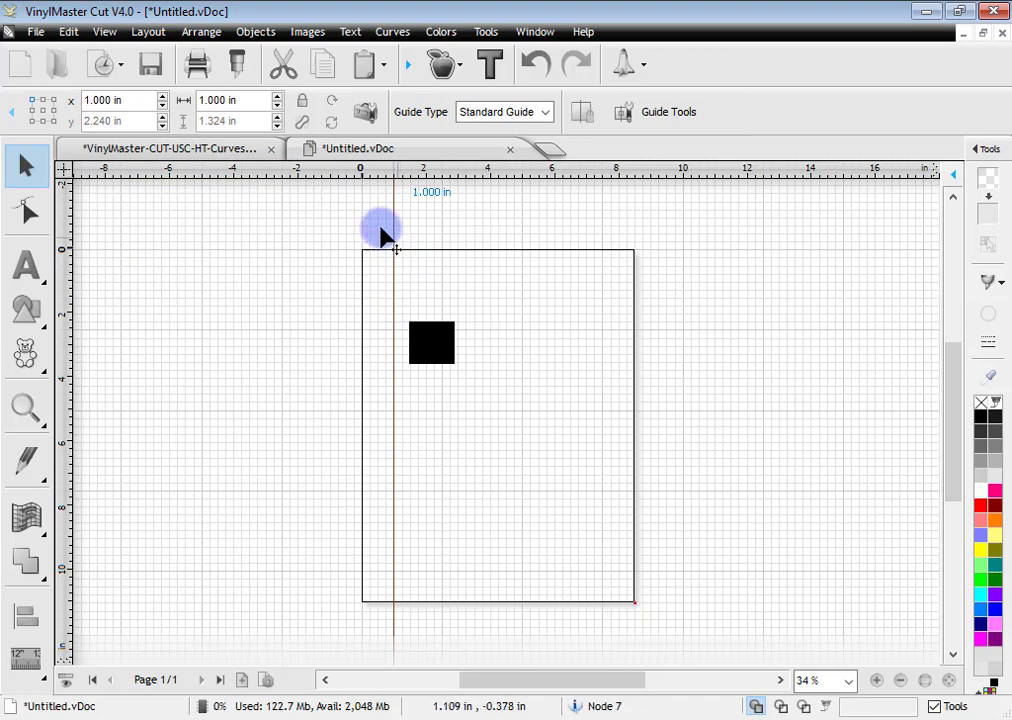
left_click(110, 36)
left_click(140, 163)
left_click(285, 273)
scroll(285, 273, "up", 3)
scroll(285, 273, "down", 1)
left_click(951, 683)
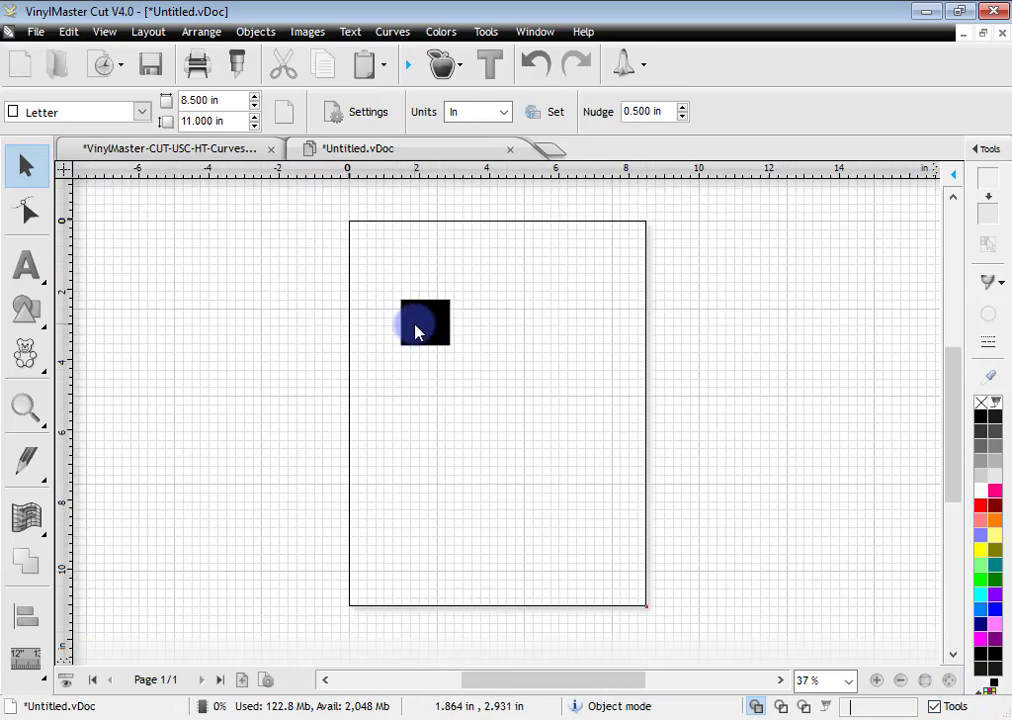
Turn the canvas grid off while keeping the vertical guide visible
left_click(105, 33)
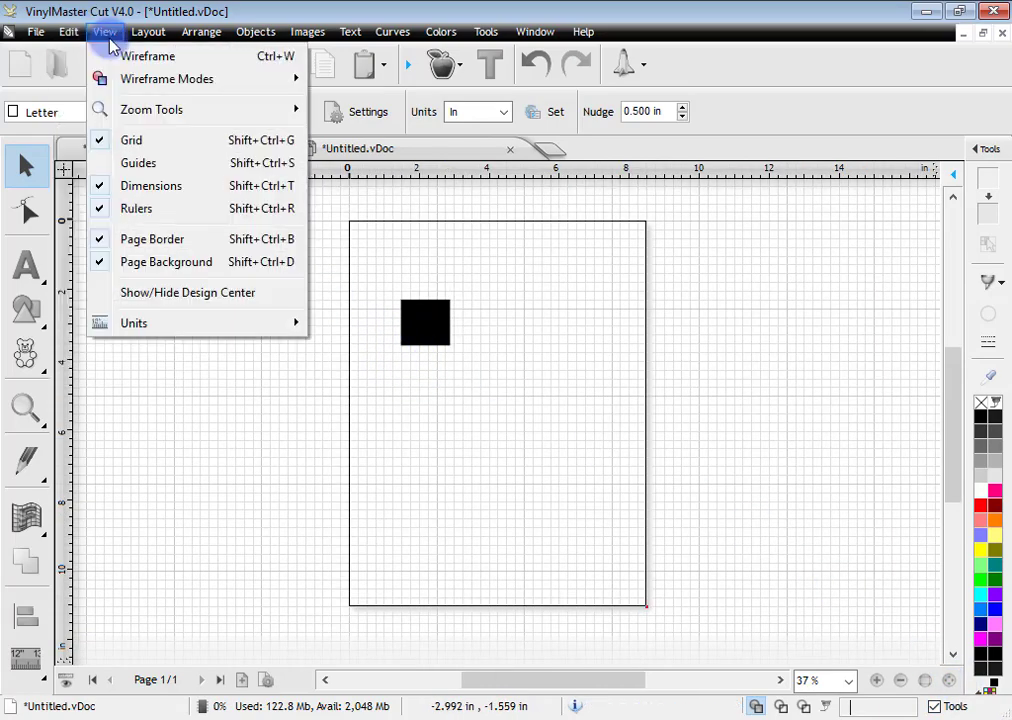
left_click(140, 163)
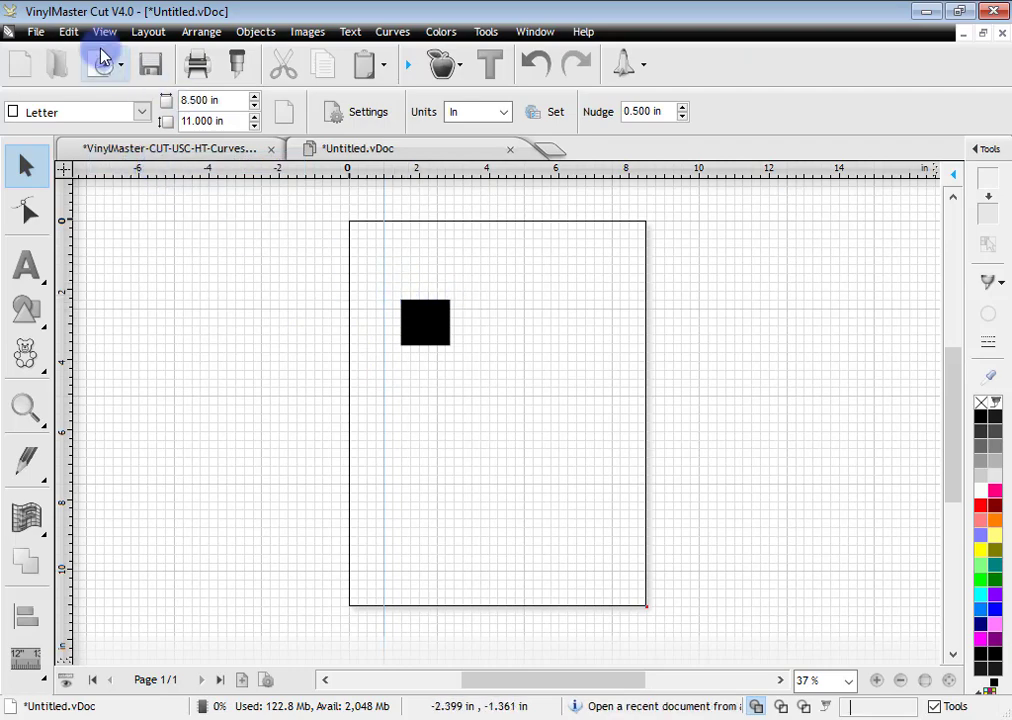
left_click(104, 33)
left_click(127, 141)
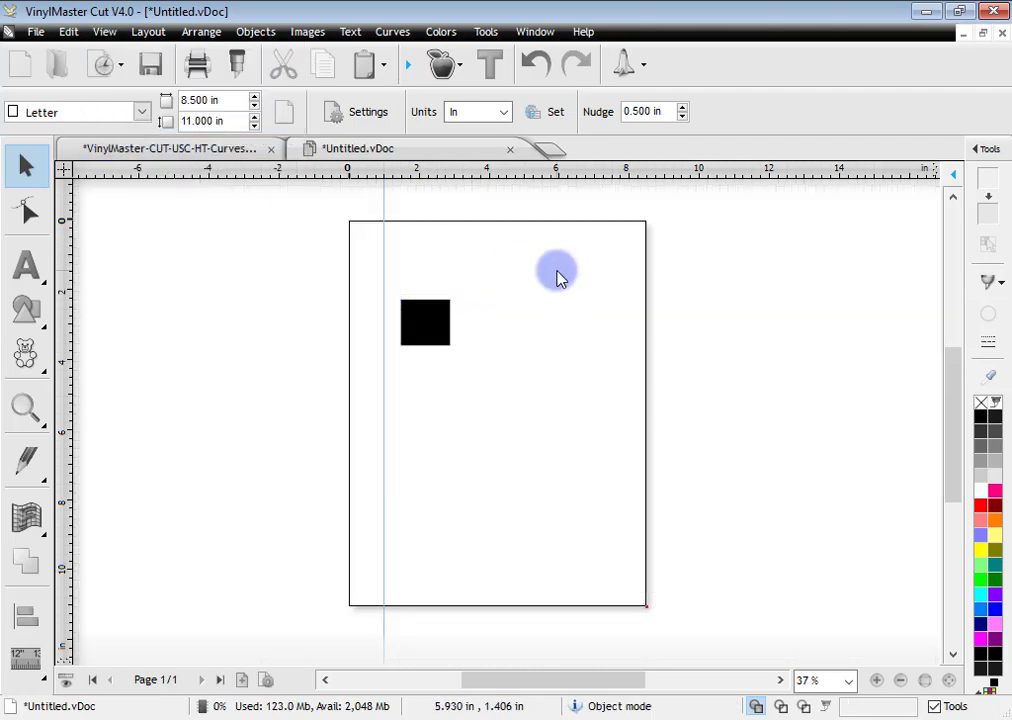
left_click(104, 32)
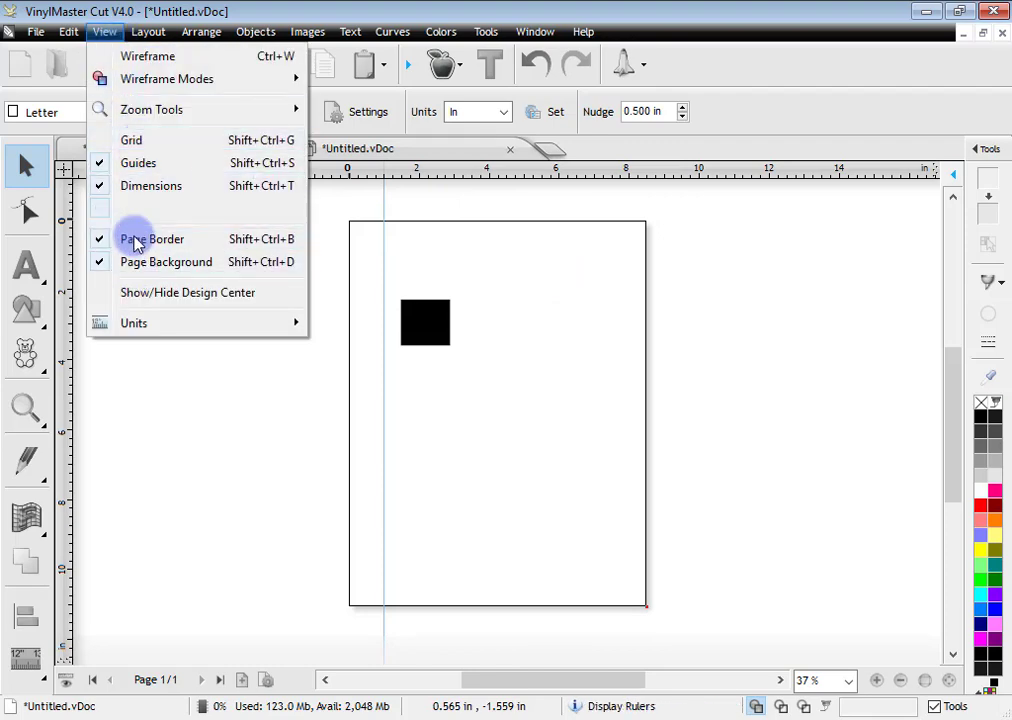
key("Escape")
left_click(347, 32)
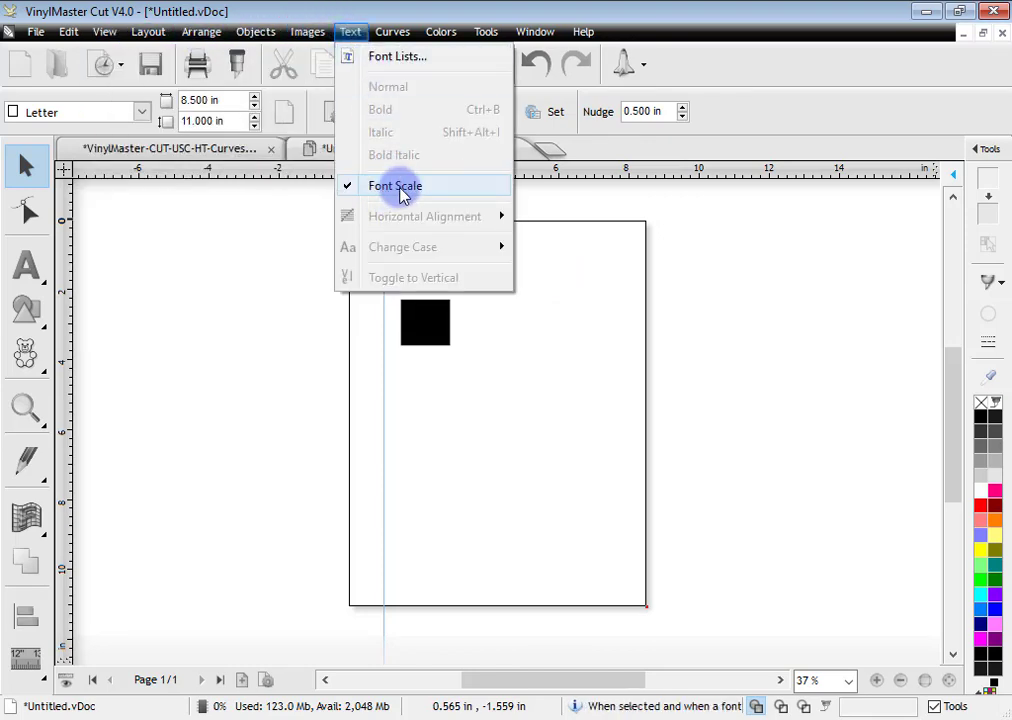
key("Escape")
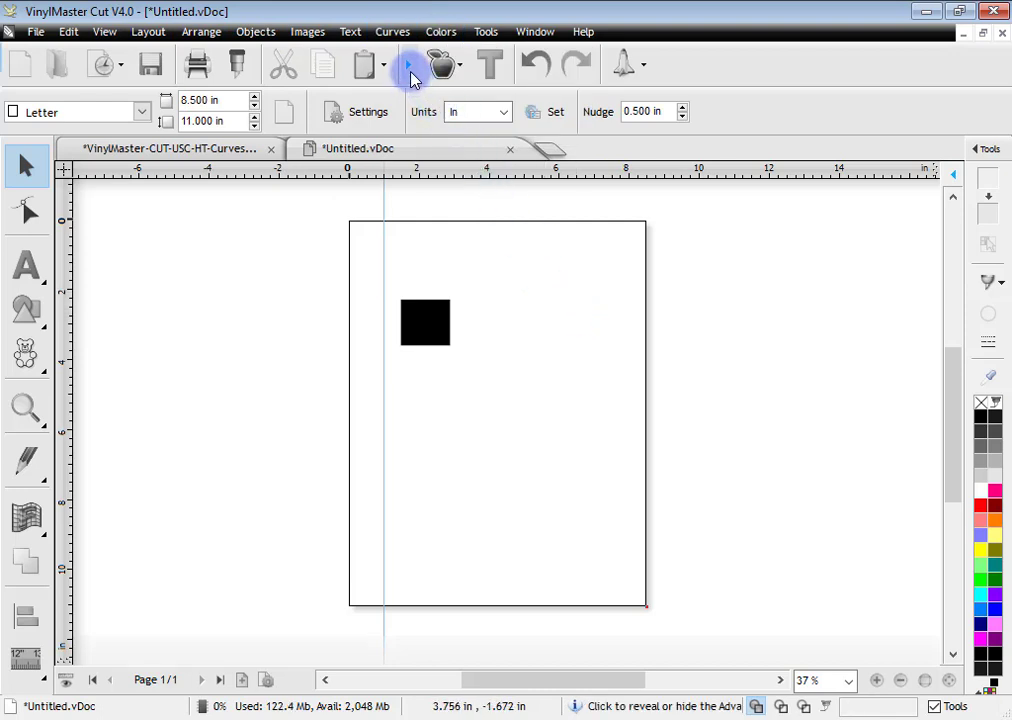
Select the black square and toggle its property bar between corner style and position fields
left_click(410, 70)
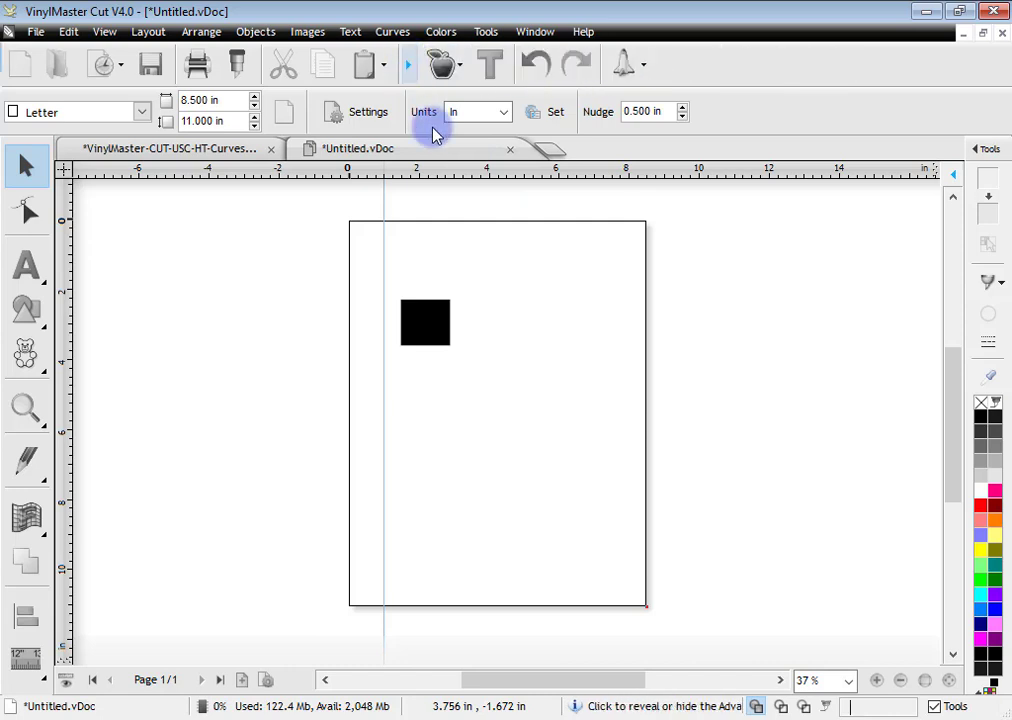
left_click(429, 321)
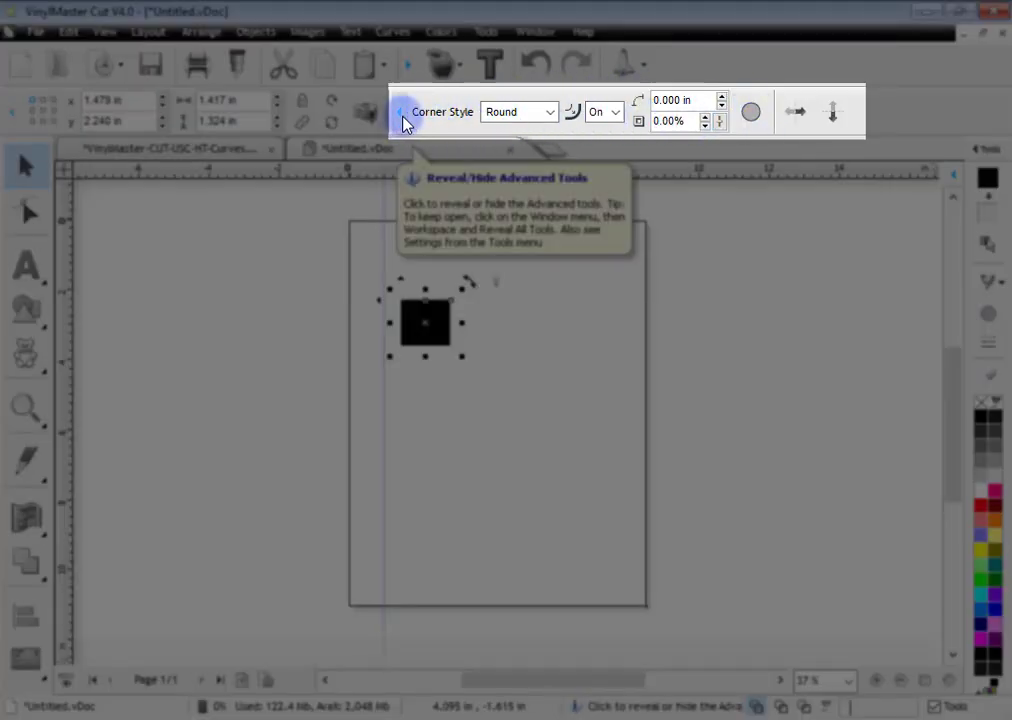
left_click(403, 118)
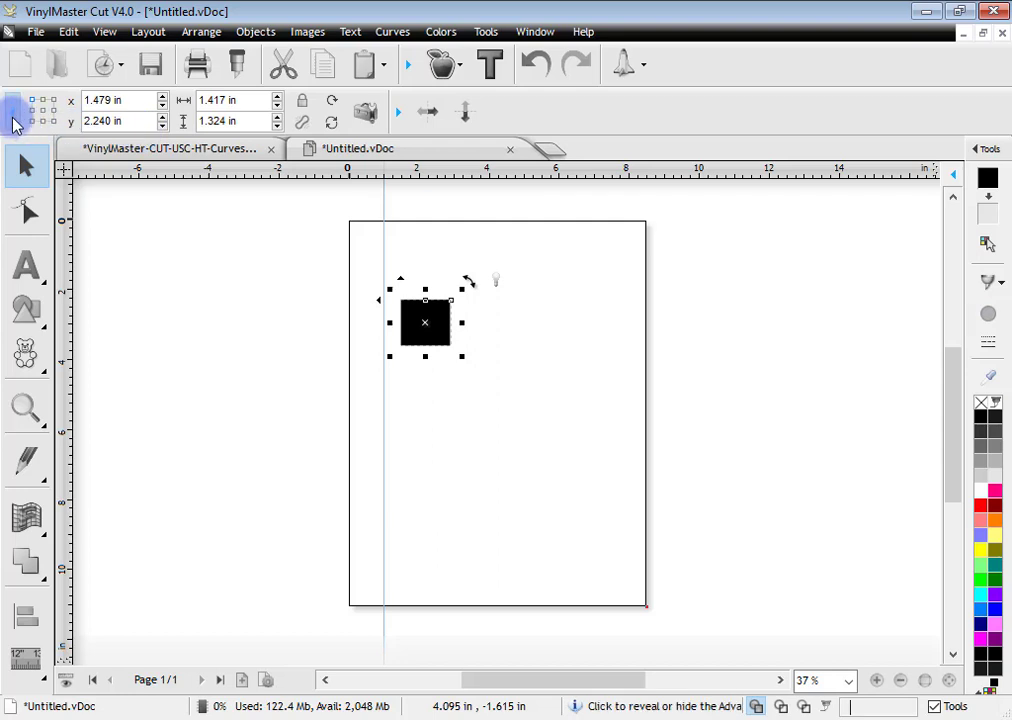
left_click(13, 112)
left_click(16, 112)
left_click(13, 115)
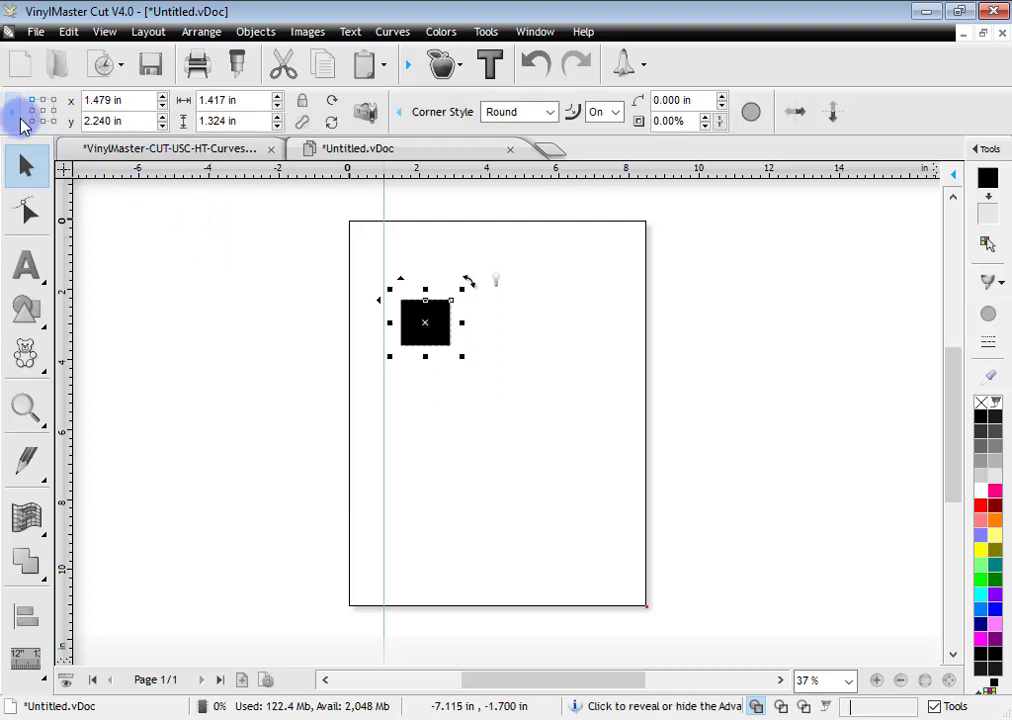
left_click(400, 115)
Expand the corner style tools, then open the Help Manual with F1 at the screen top
left_click(399, 116)
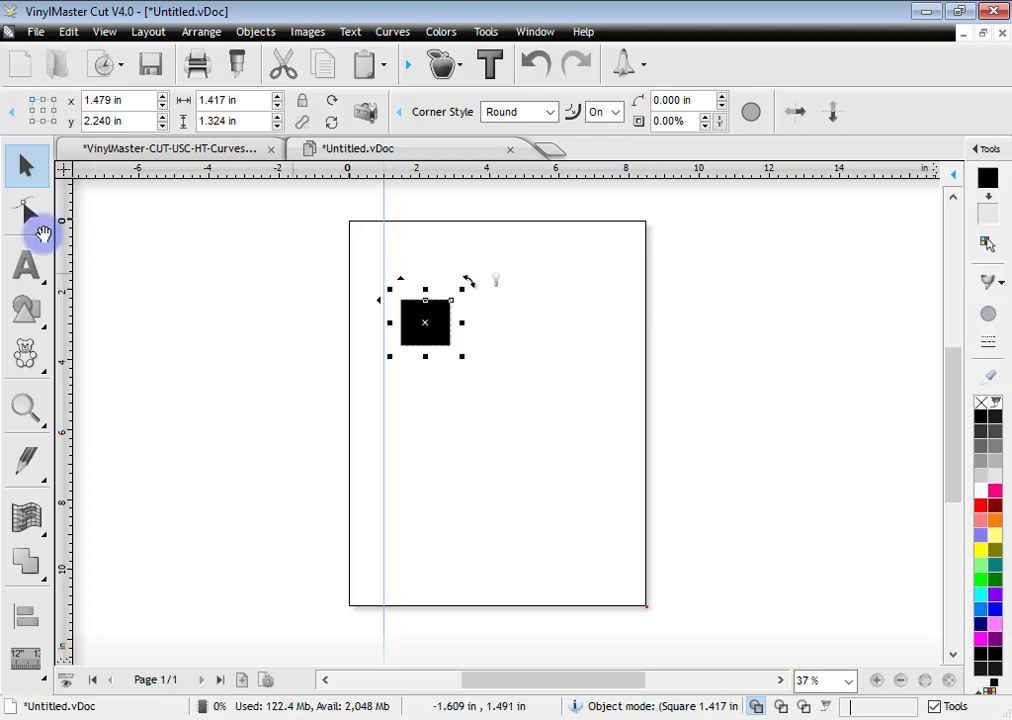
key("F1")
left_click_drag(707, 95, 700, 41)
Browse the How To's and Tutorials video pages, then minimise the Help Manual
left_click(101, 158)
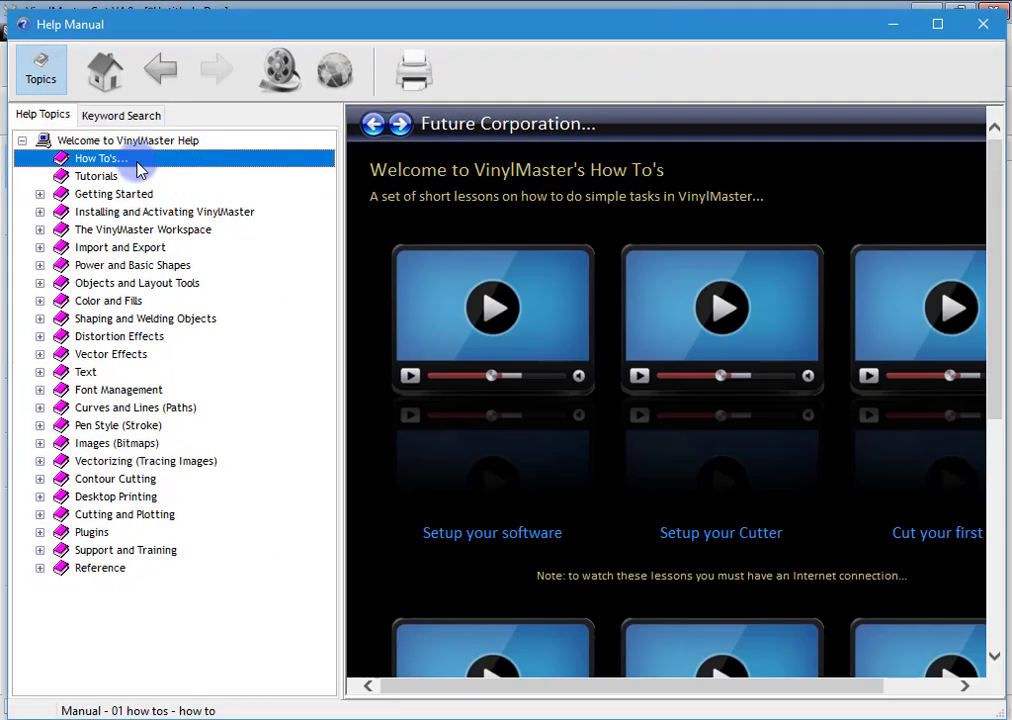
left_click_drag(802, 688, 832, 686)
left_click(130, 176)
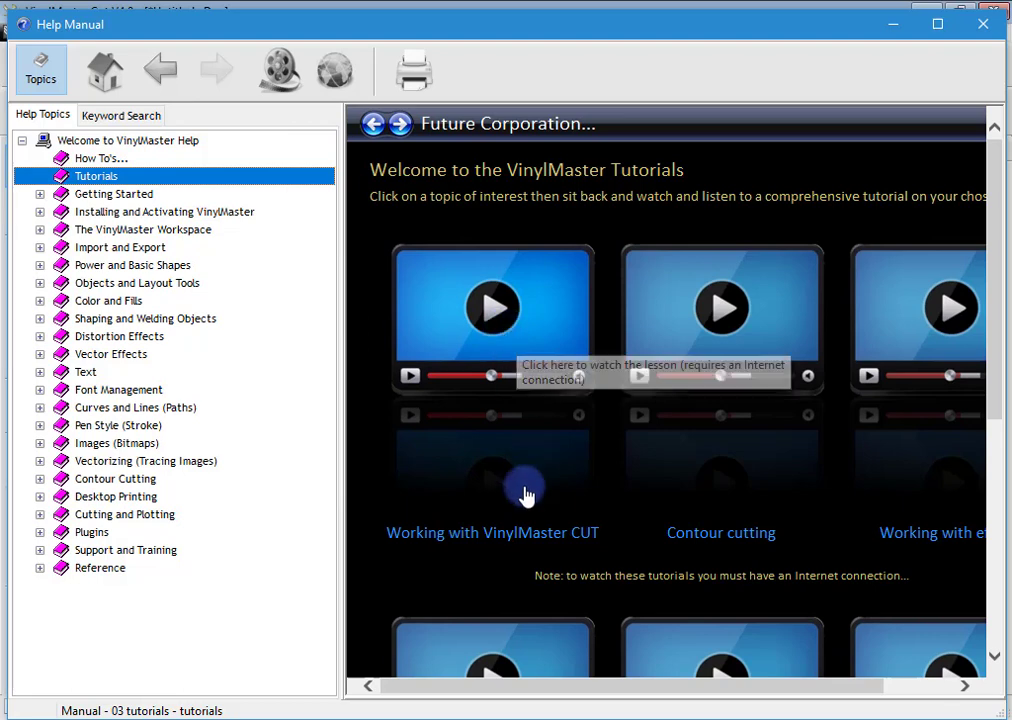
left_click(893, 24)
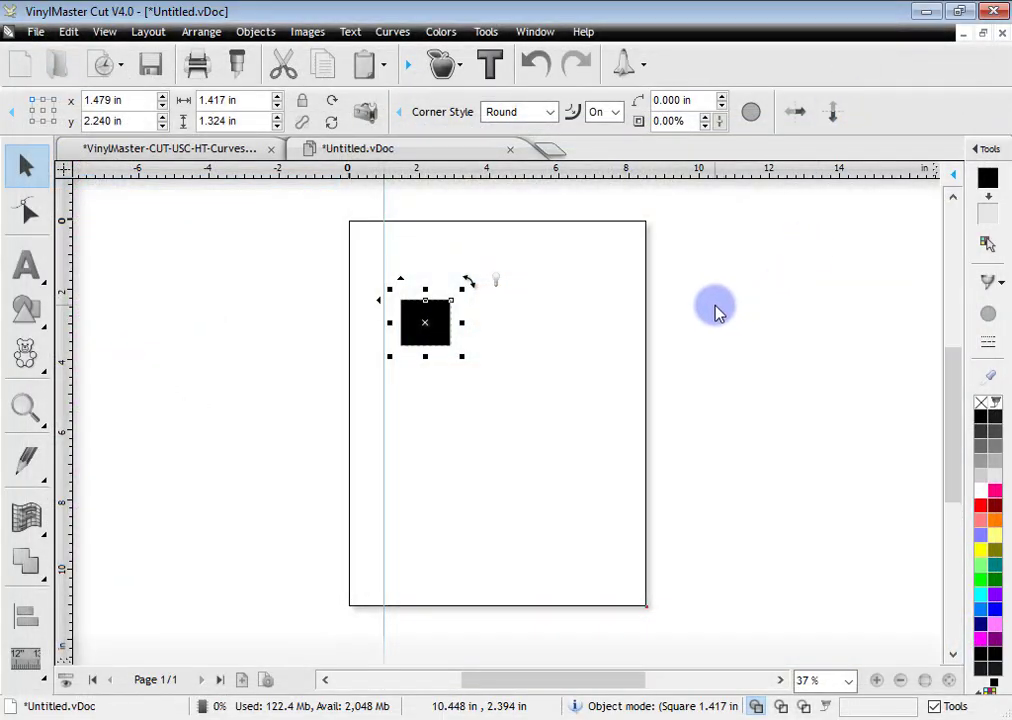